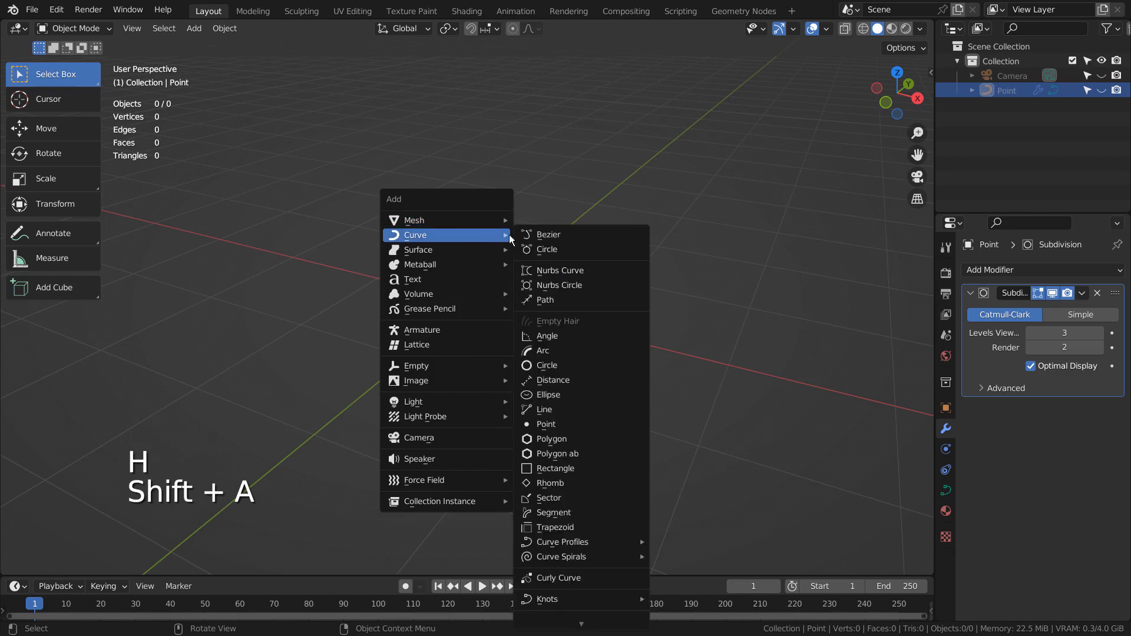
Add a 3D Point curve and extrude its point about 2.9 m along the X axis in front view
click(607, 422)
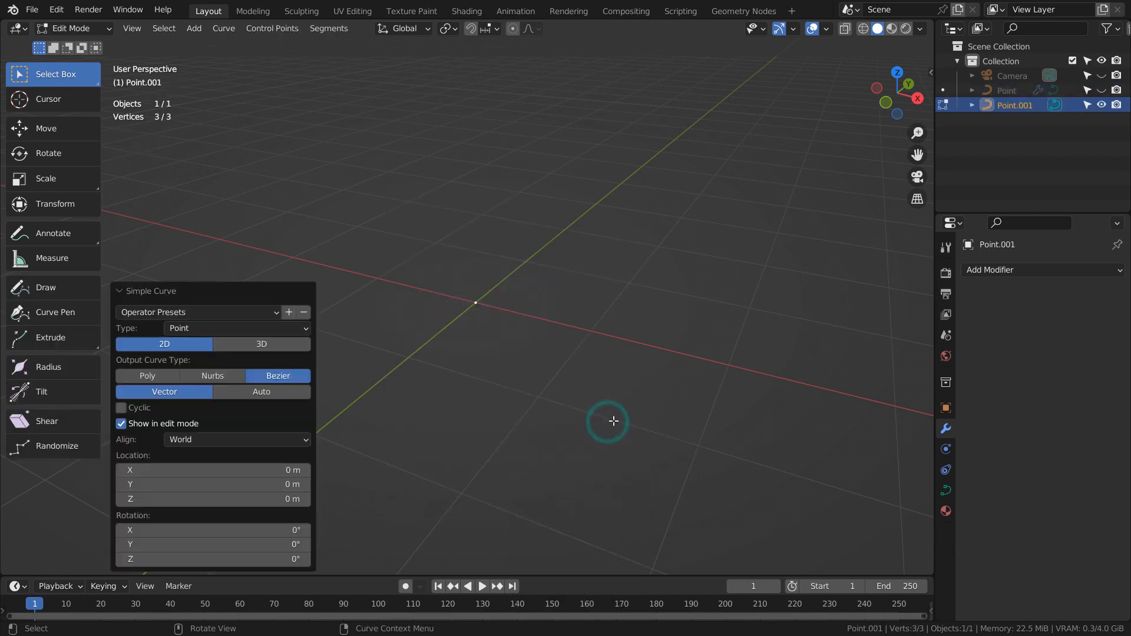
click(263, 345)
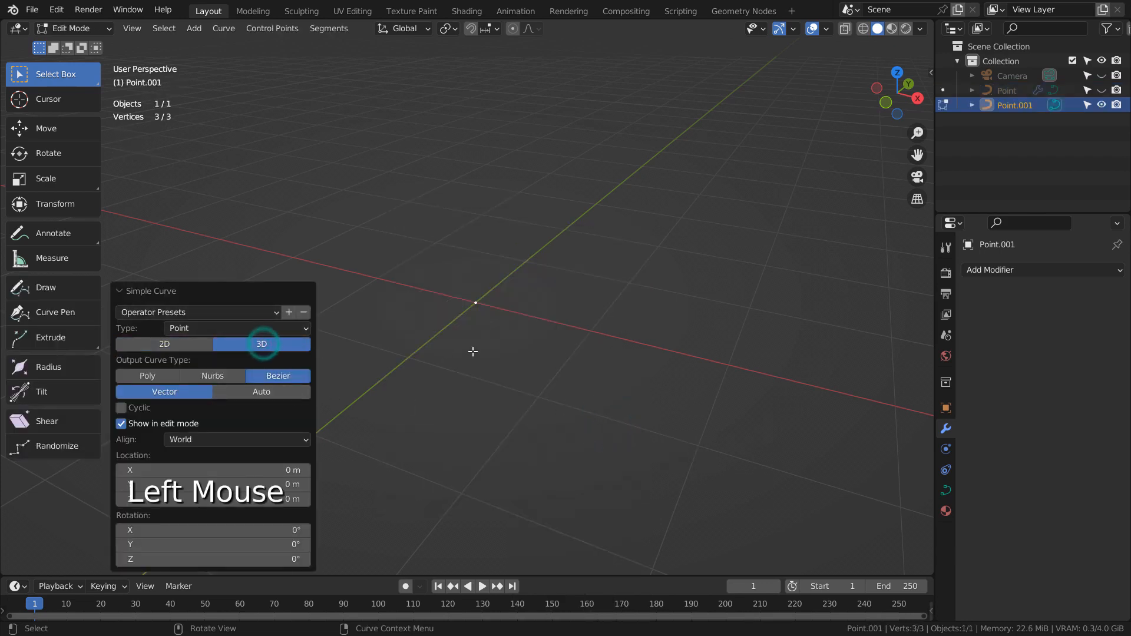
key(KP_1)
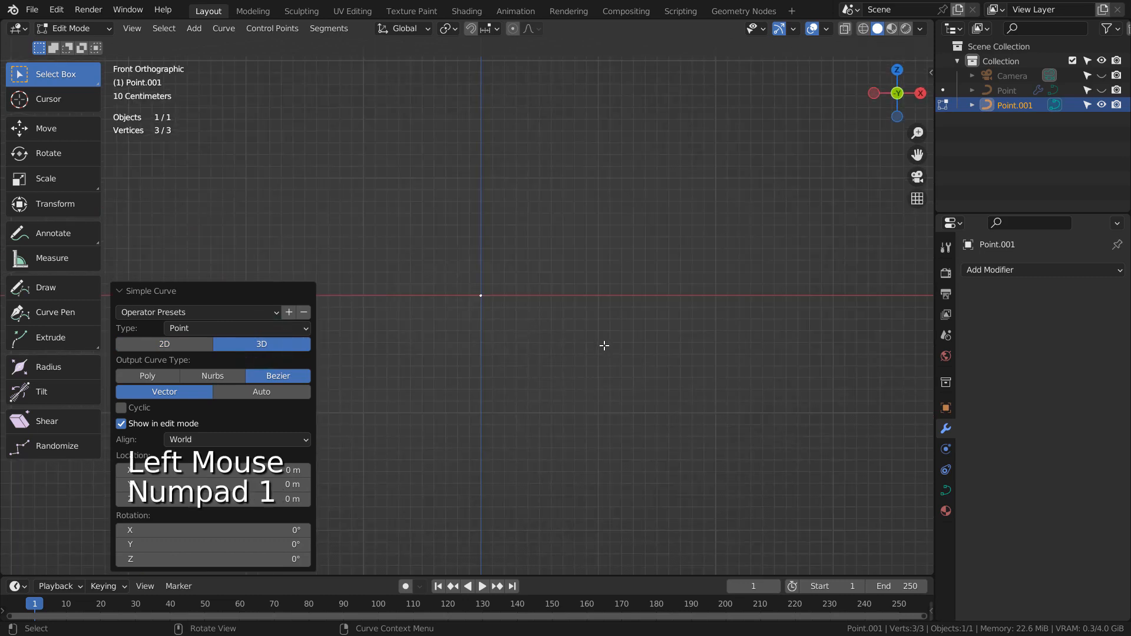
key(e)
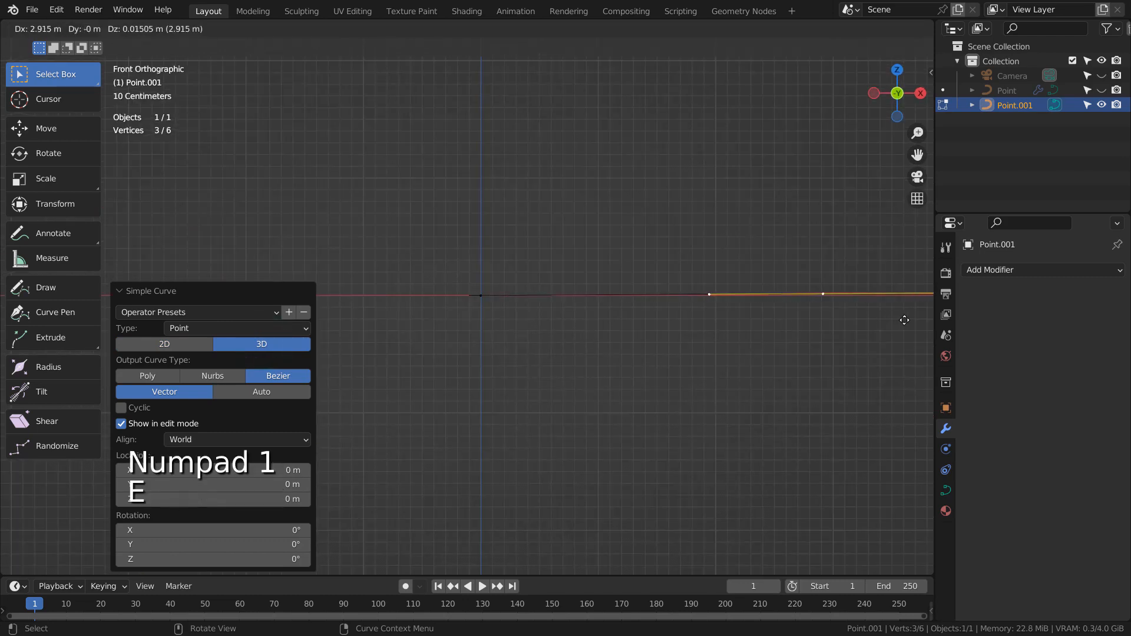
ctrl+click(910, 321)
Subdivide the whole curve segment with 7 cuts
middle_drag(910, 321, 652, 354)
key(a)
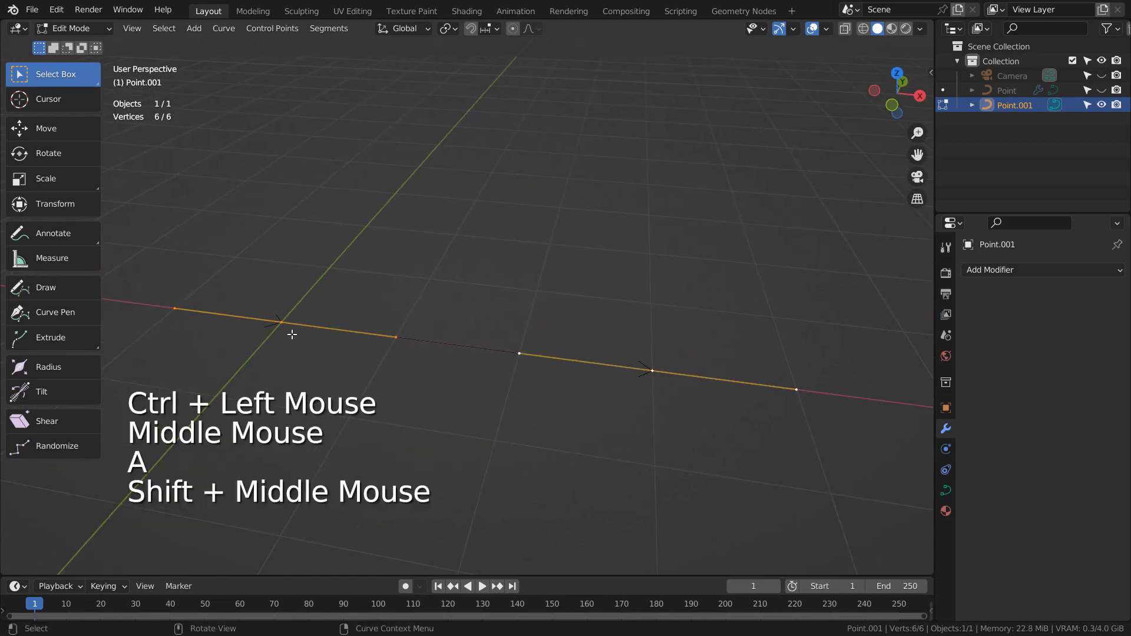
right_click(642, 255)
click(641, 254)
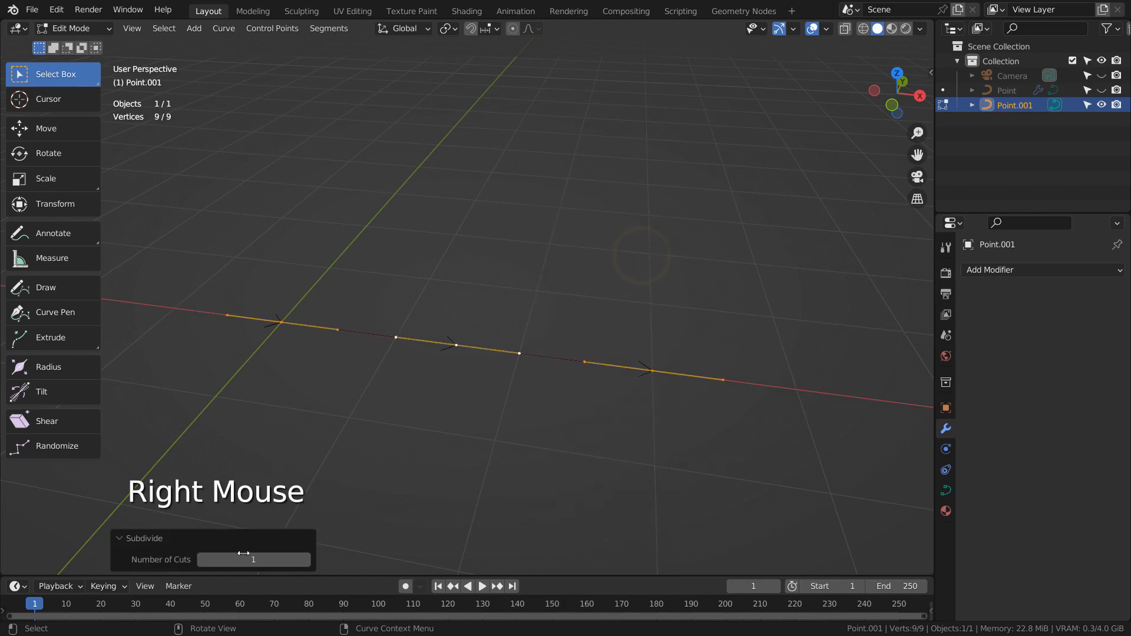
click(306, 559)
click(306, 559)
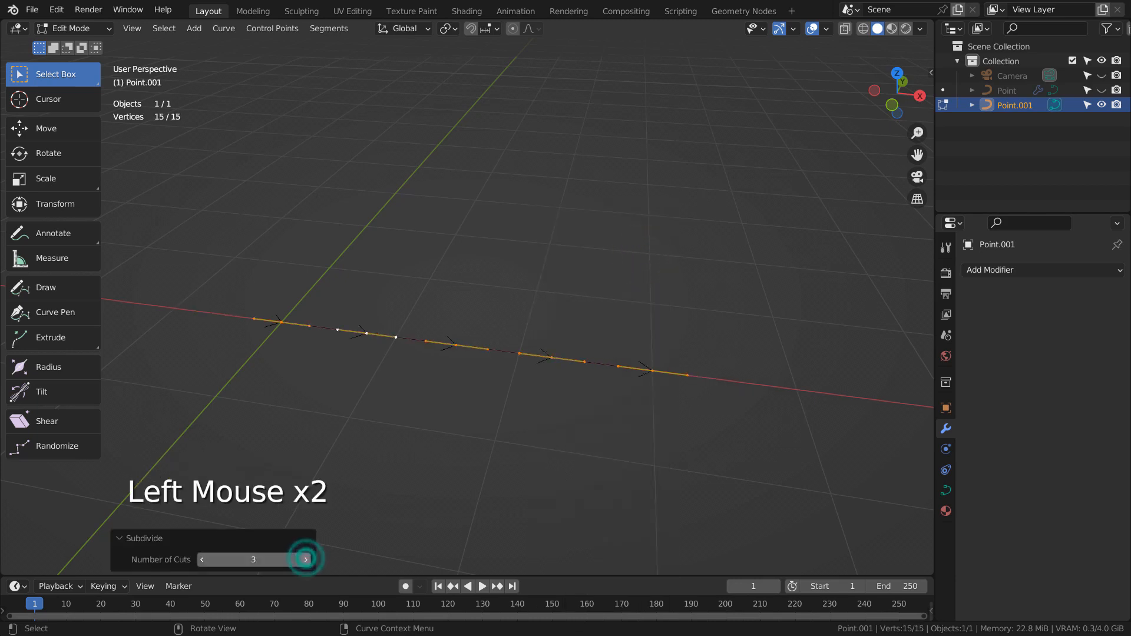
click(305, 559)
click(305, 559)
click(306, 559)
click(306, 559)
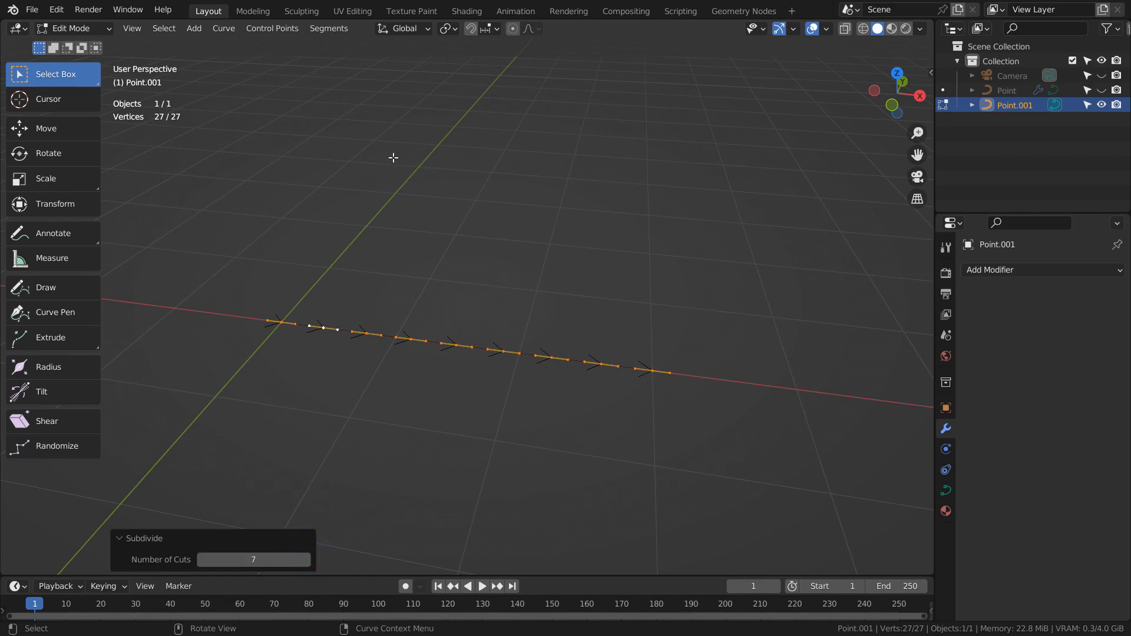
click(219, 31)
mouse_move(287, 52)
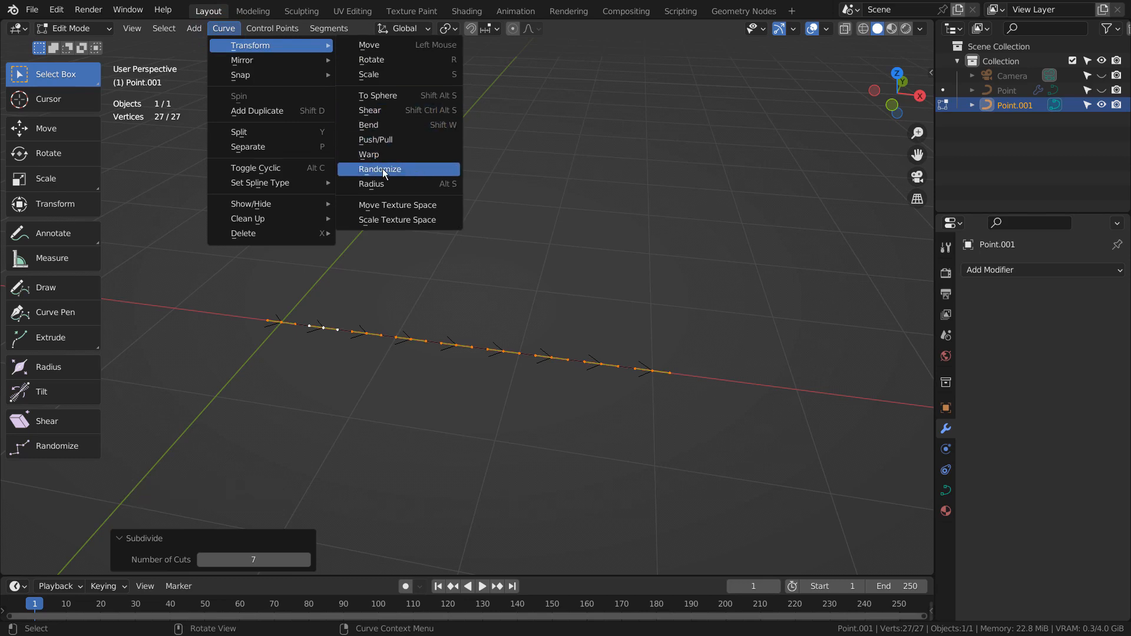
click(391, 98)
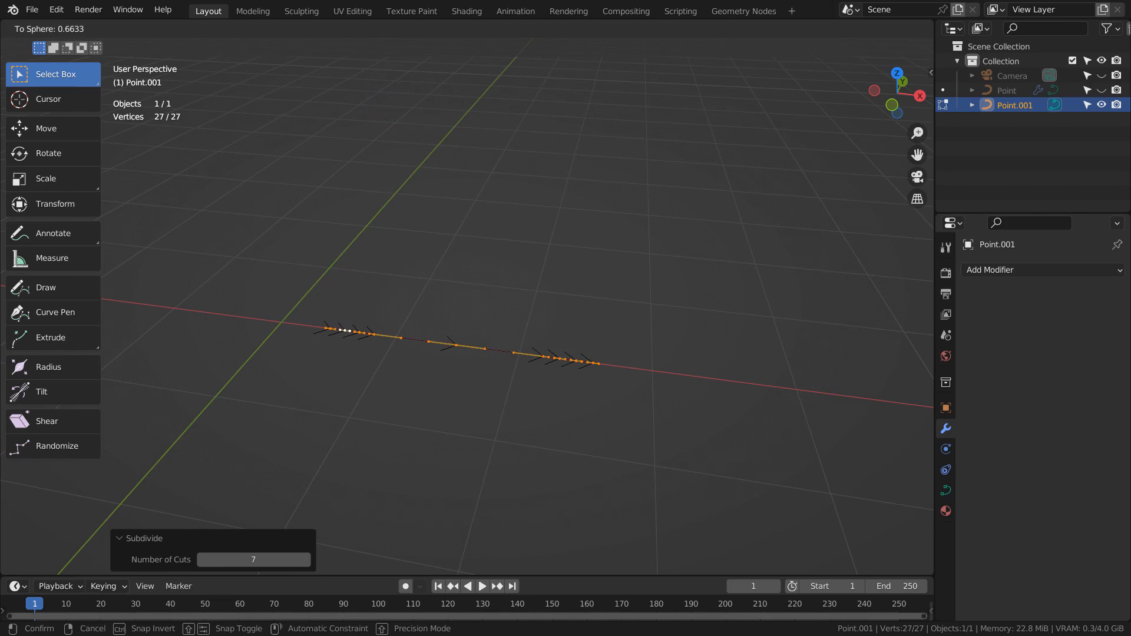
click(279, 298)
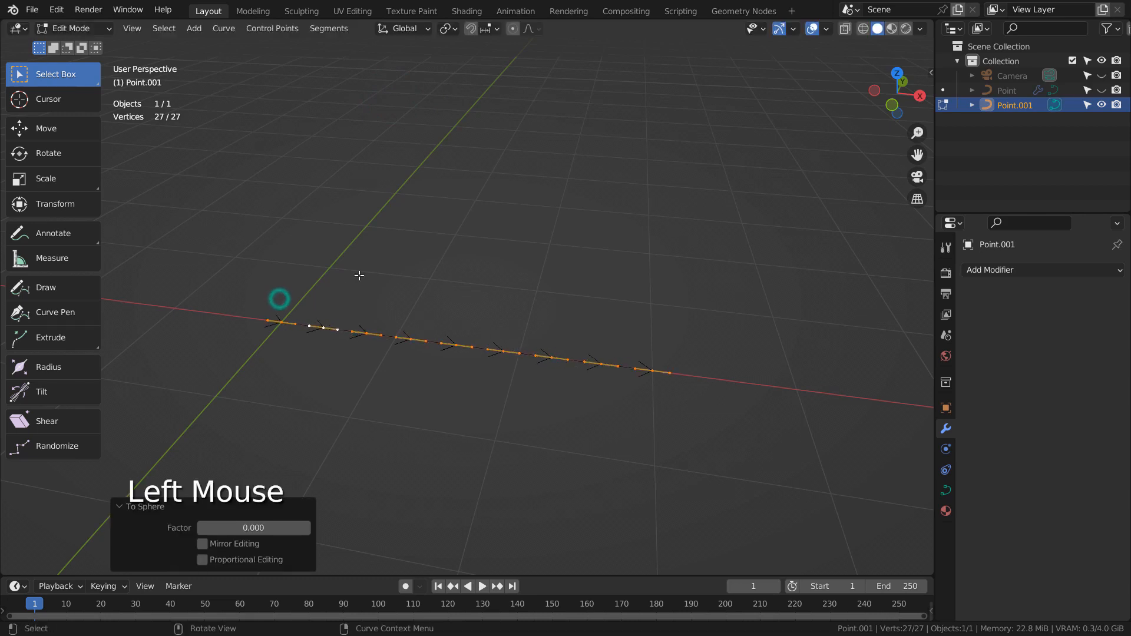
Randomize all curve points with amount 1.37 m, uniform 0.861 and normal 0.284
click(224, 35)
mouse_move(246, 48)
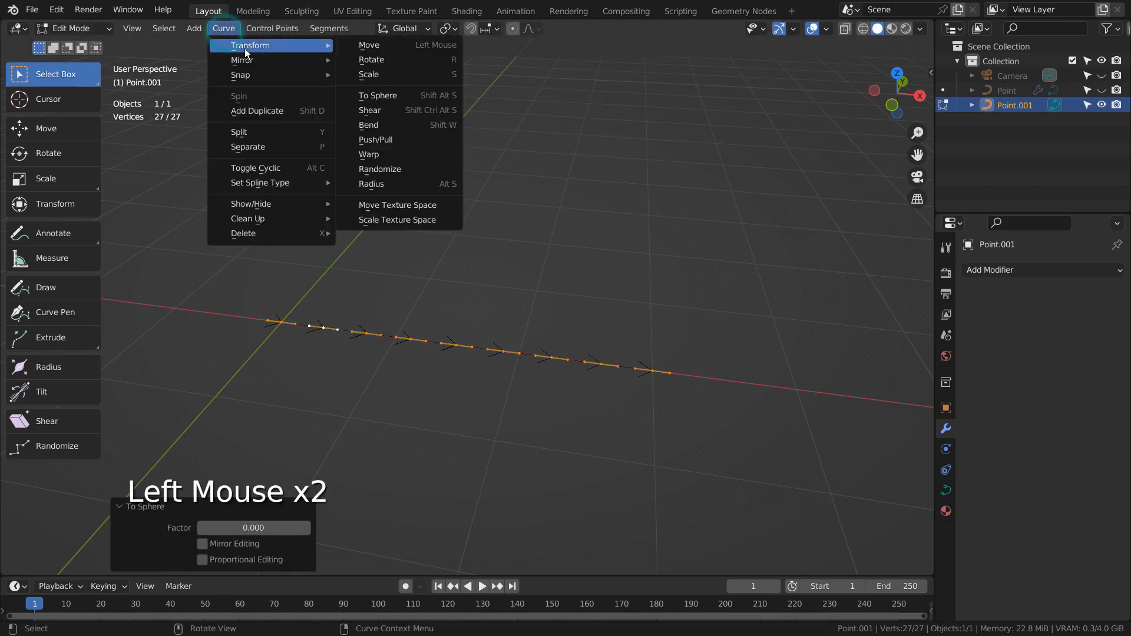
click(436, 169)
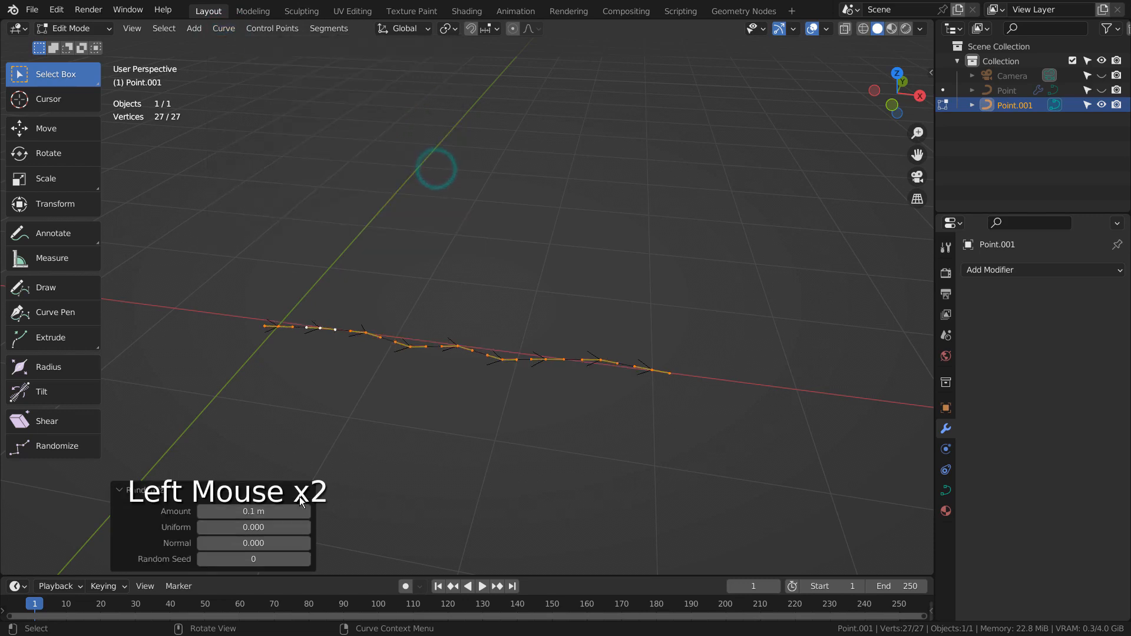
click(263, 512)
drag(264, 512, 337, 512)
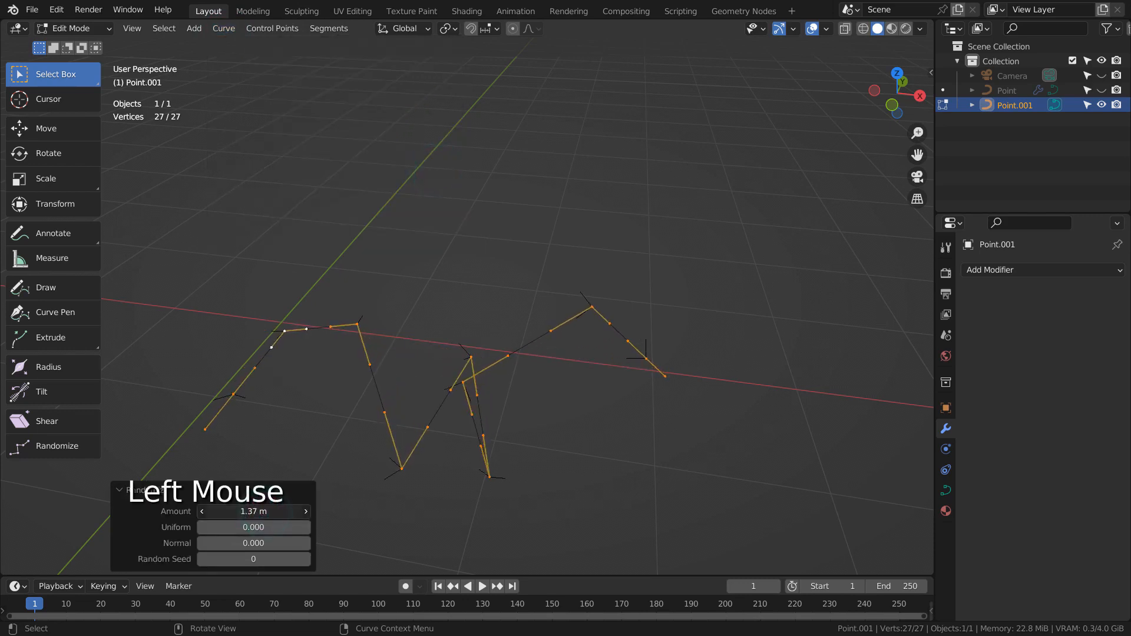
drag(251, 528, 216, 558)
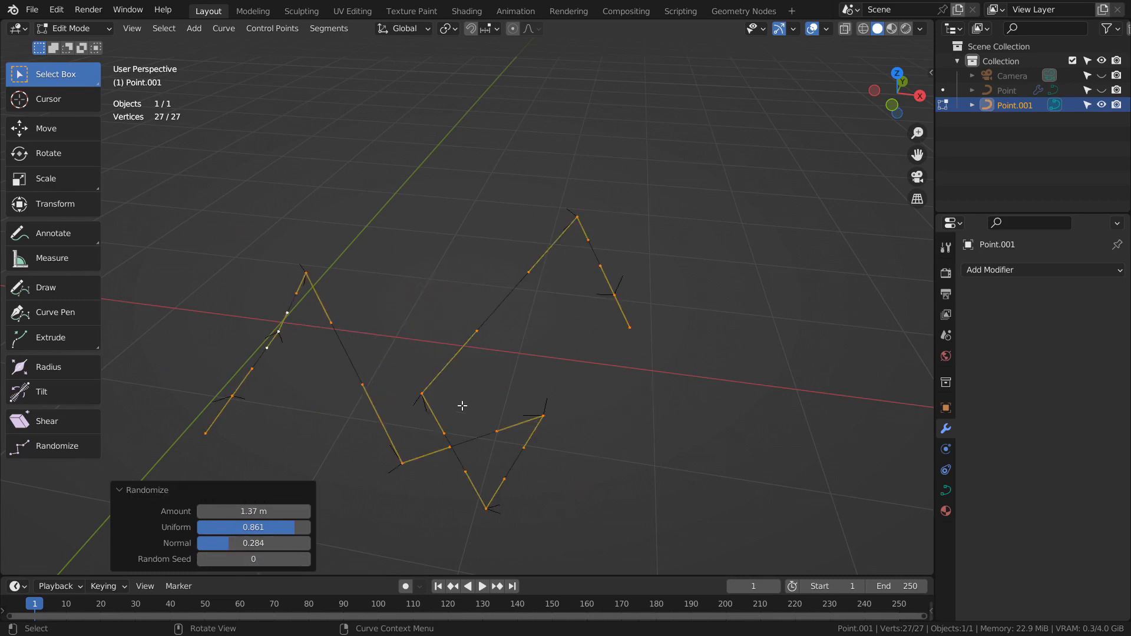
key(Tab)
Try the To Sphere transform on all points of the randomized curve and inspect its shape
middle_drag(505, 351, 565, 397)
key(Tab)
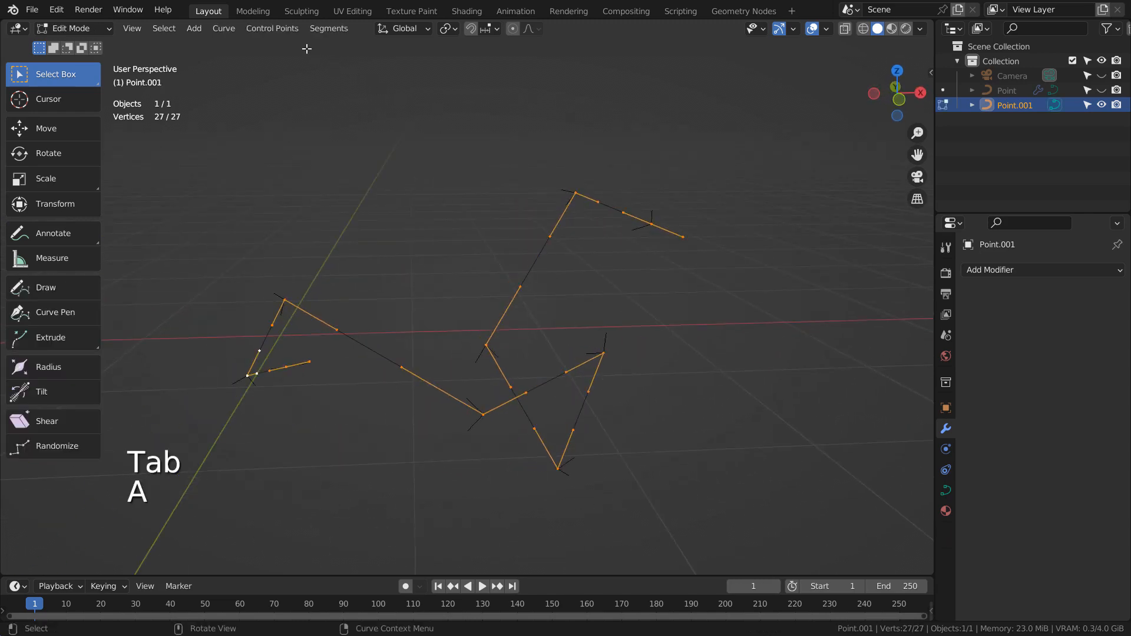
click(231, 31)
mouse_move(252, 46)
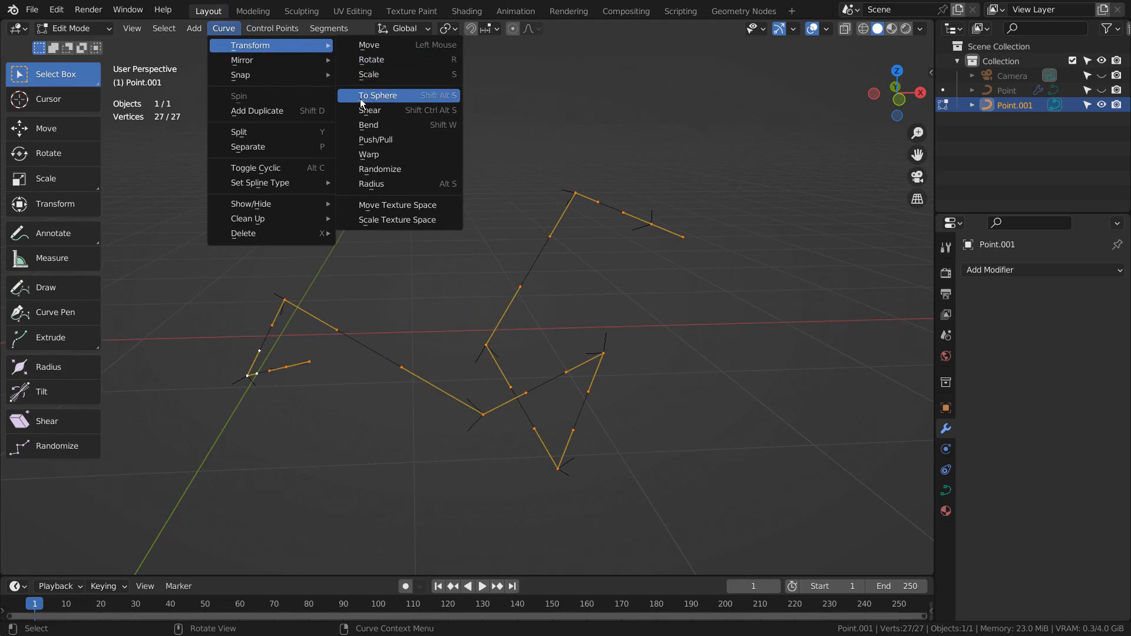
click(390, 99)
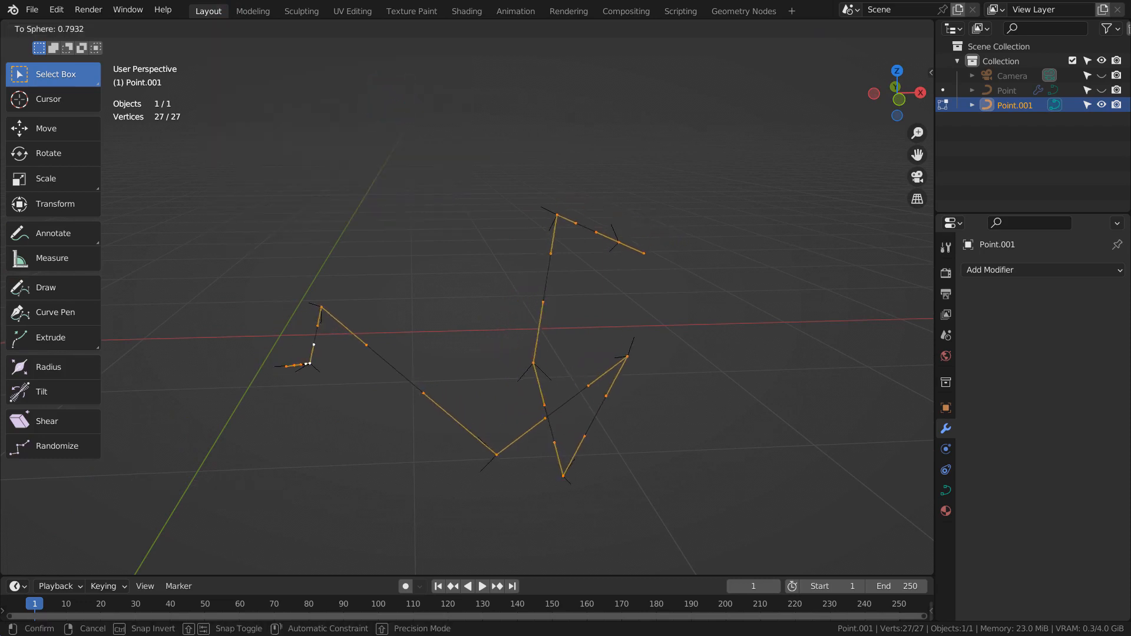
click(275, 316)
key(Tab)
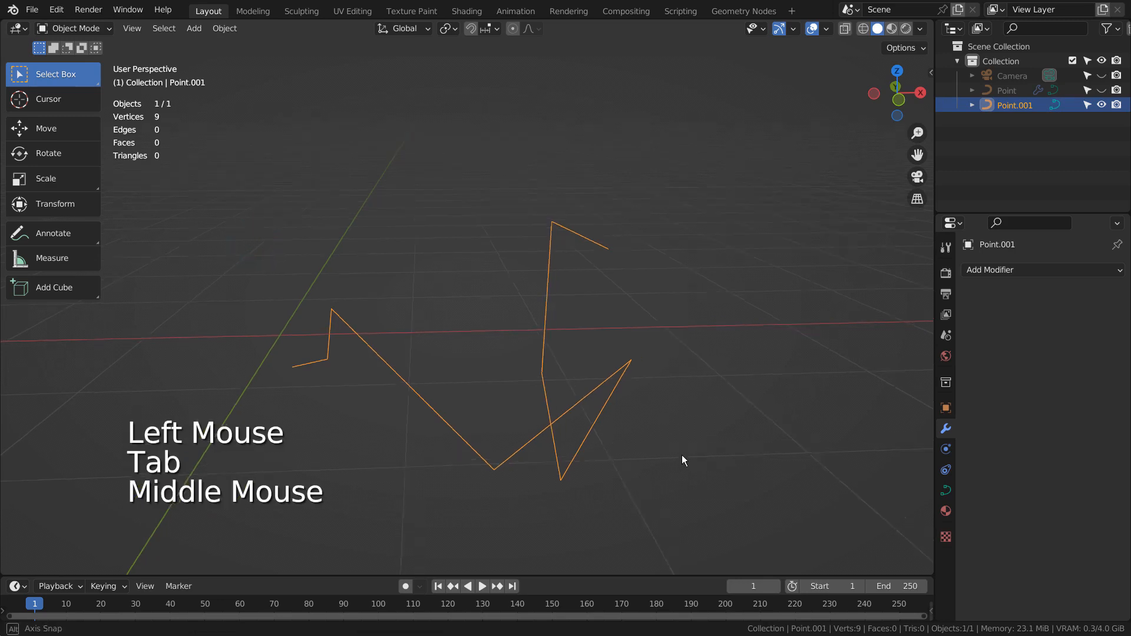
middle_drag(682, 459, 351, 442)
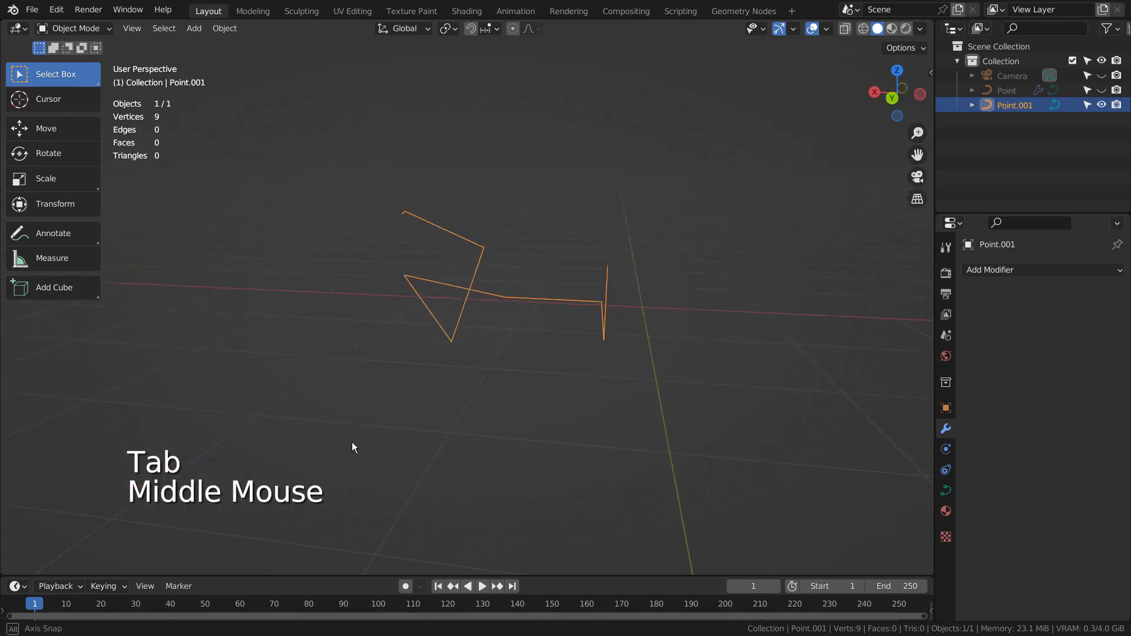
Undo the To Sphere transform and return to Object Mode
key(ctrl+z)
key(ctrl+z)
key(Tab)
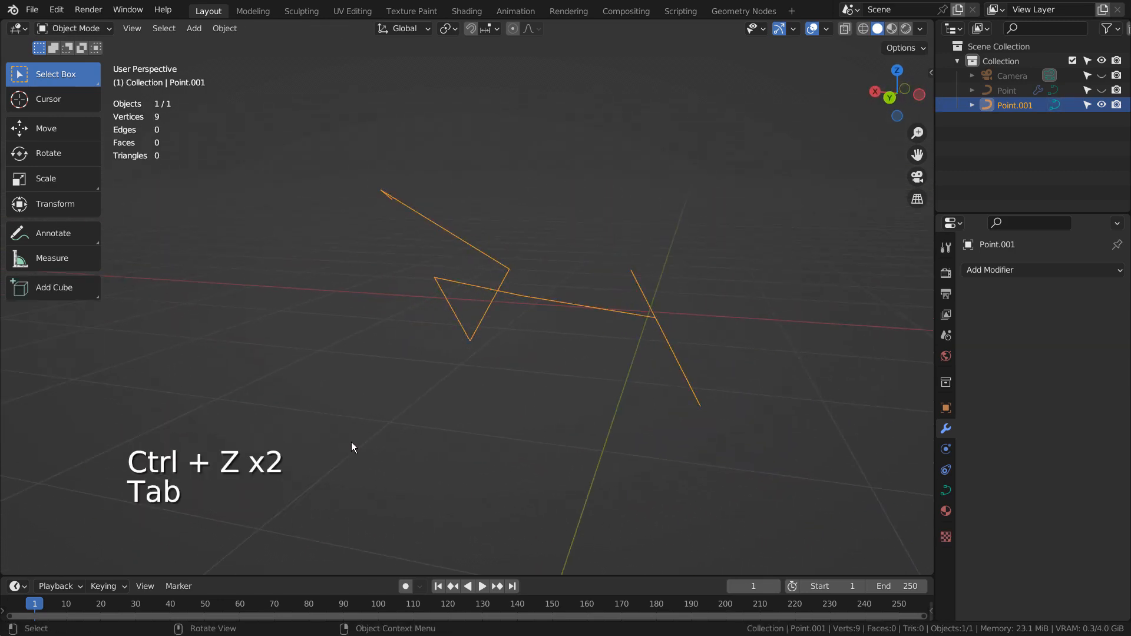
Add a Subdivision modifier with 3 viewport levels to smooth the curve
middle_drag(352, 442, 481, 408)
key(ctrl+3)
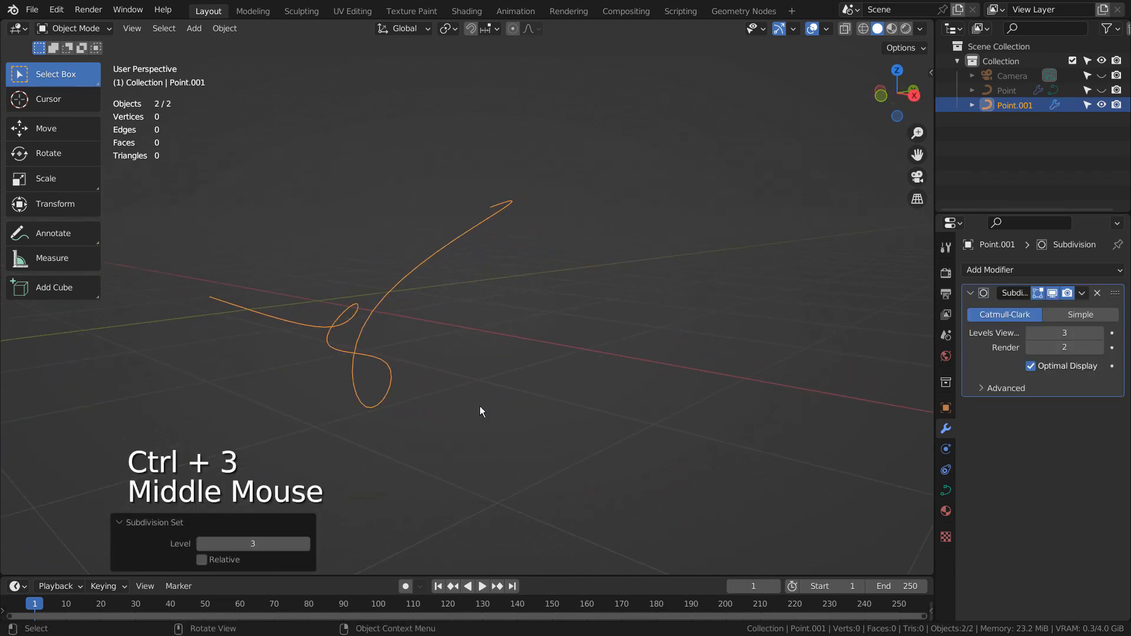
middle_drag(533, 361, 617, 372)
Warp all curve points, adjusting the warp angle and setting the offset angle to -10.5°
key(Tab)
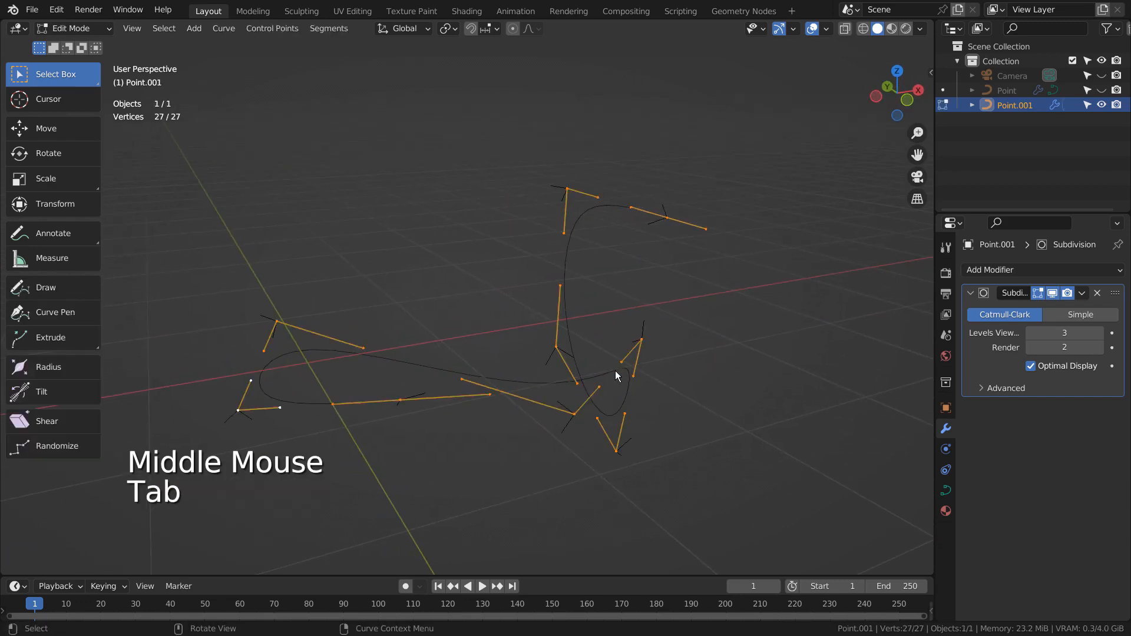
key(a)
click(224, 30)
mouse_move(271, 45)
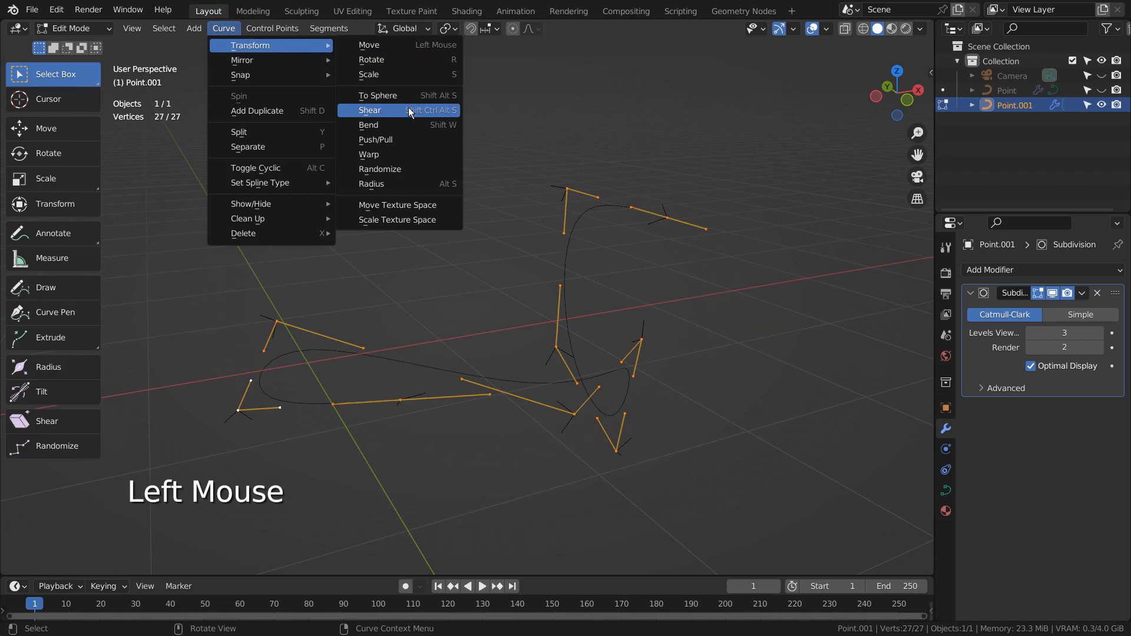
click(403, 154)
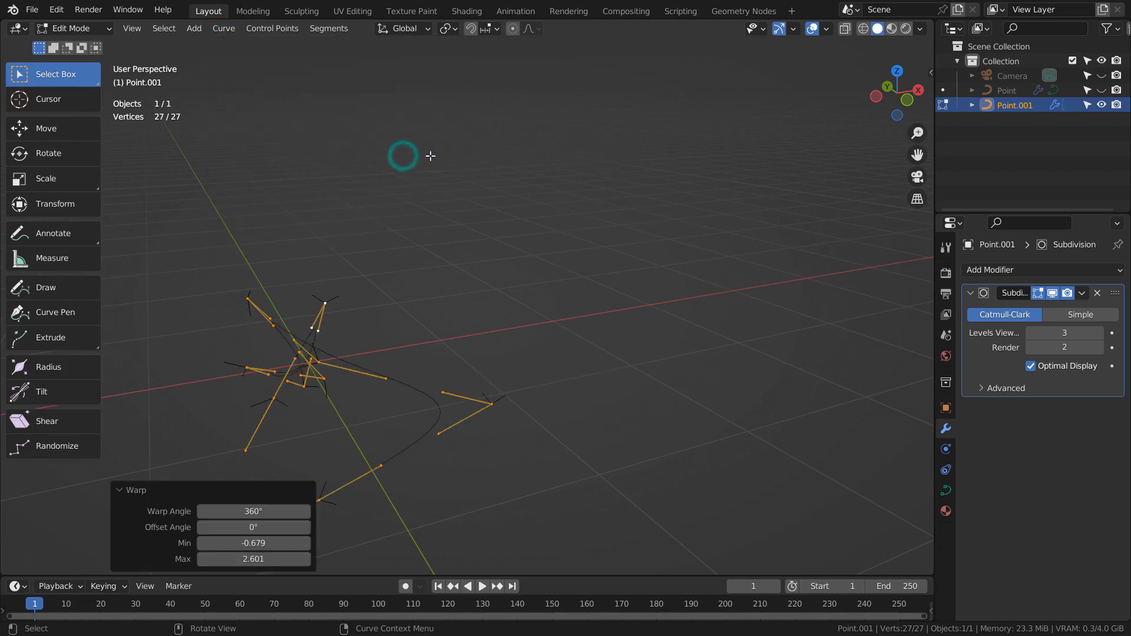
click(271, 514)
drag(270, 514, 247, 543)
key(Tab)
Subdivide the whole warped curve with one cut and scale the object up by about 2.2
middle_drag(553, 437, 223, 418)
middle_drag(513, 390, 588, 388)
key(Tab)
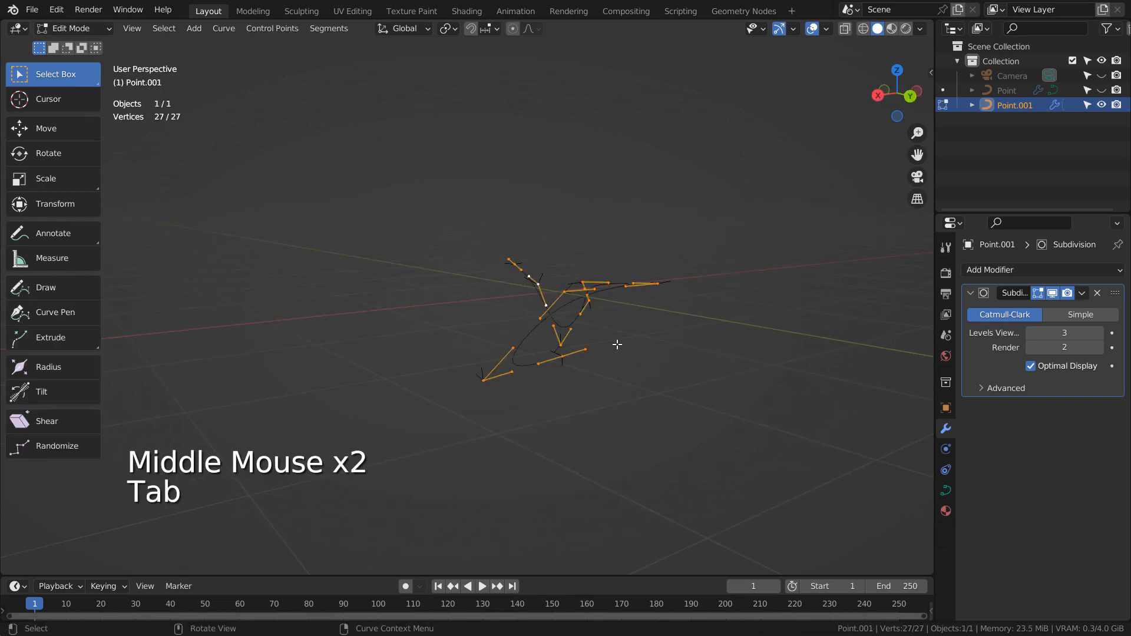
right_click(644, 329)
key(Tab)
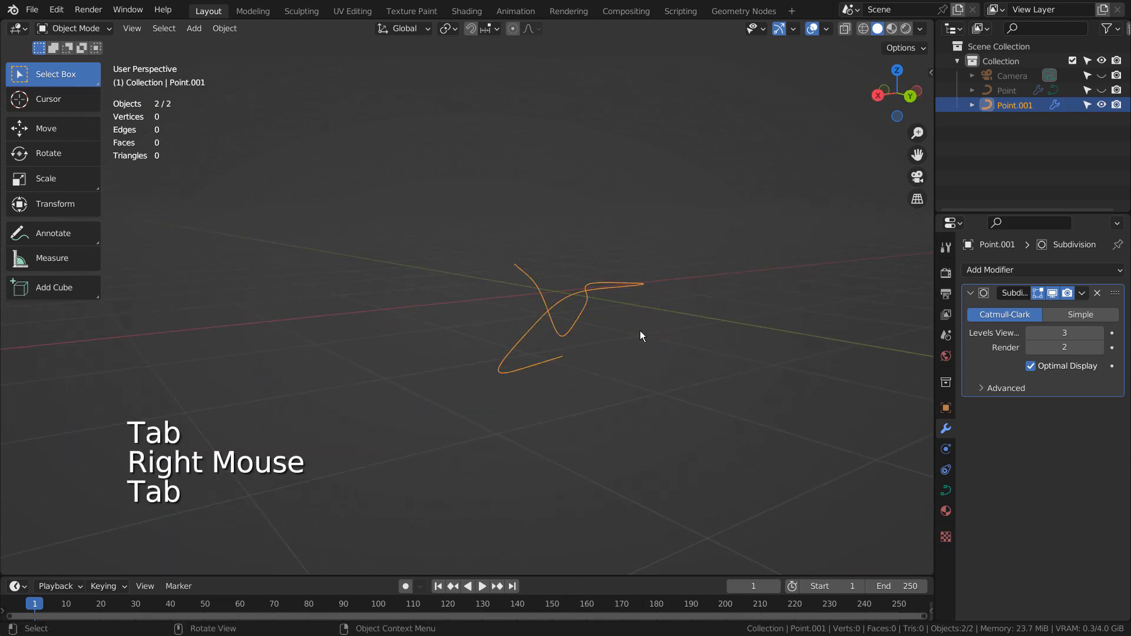
key(s)
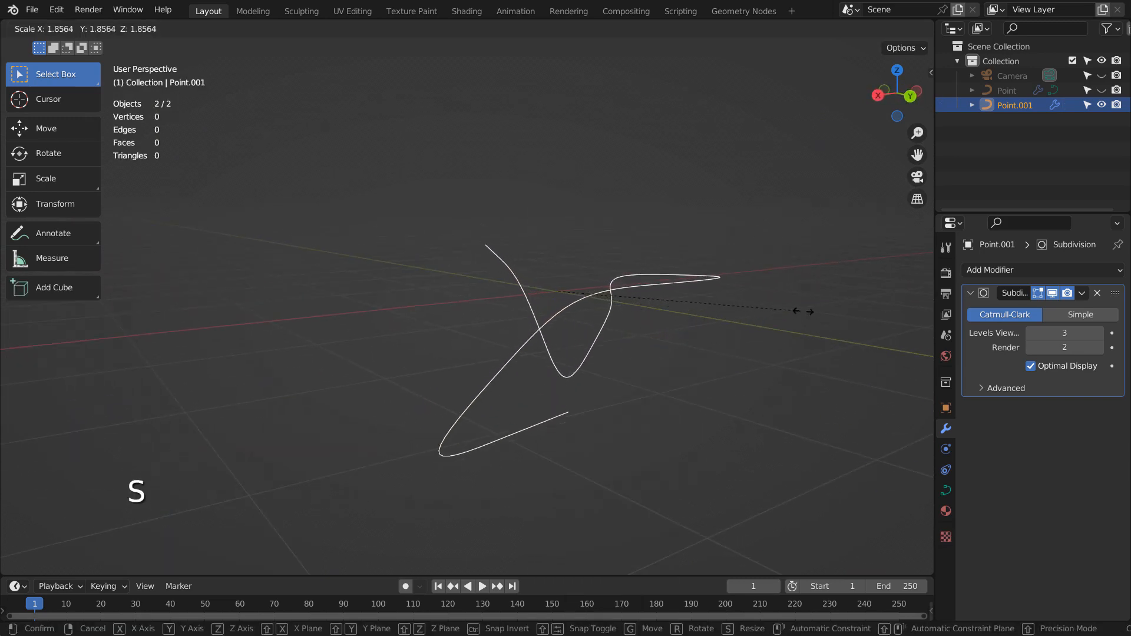
click(794, 329)
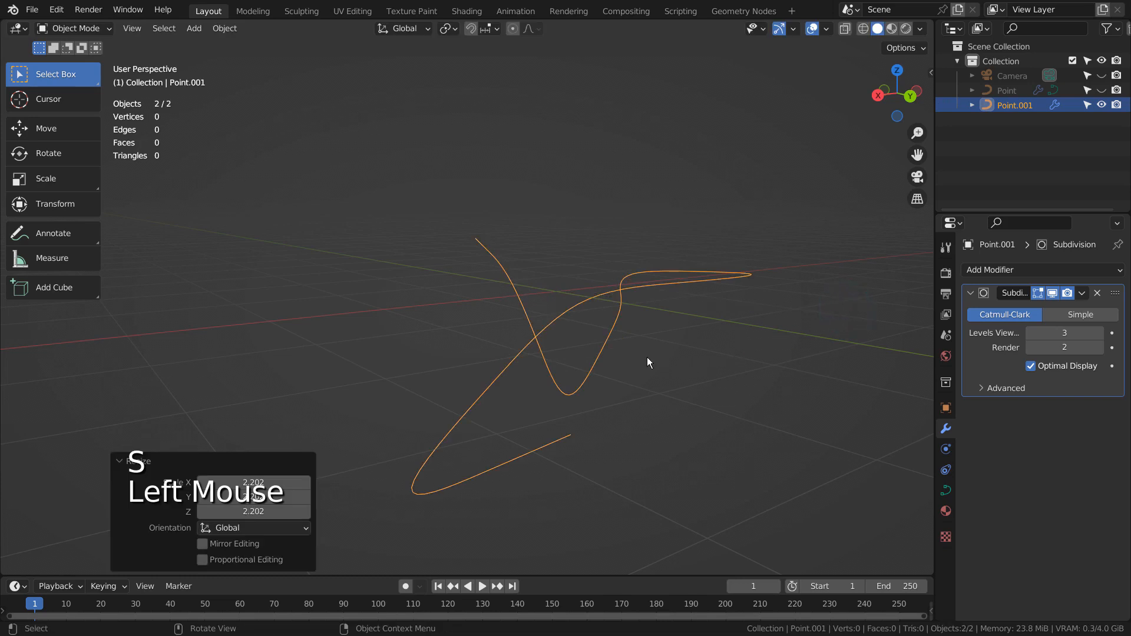
Randomize all points of the enlarged curve, adjusting the normal influence and the amount
key(Tab)
click(226, 31)
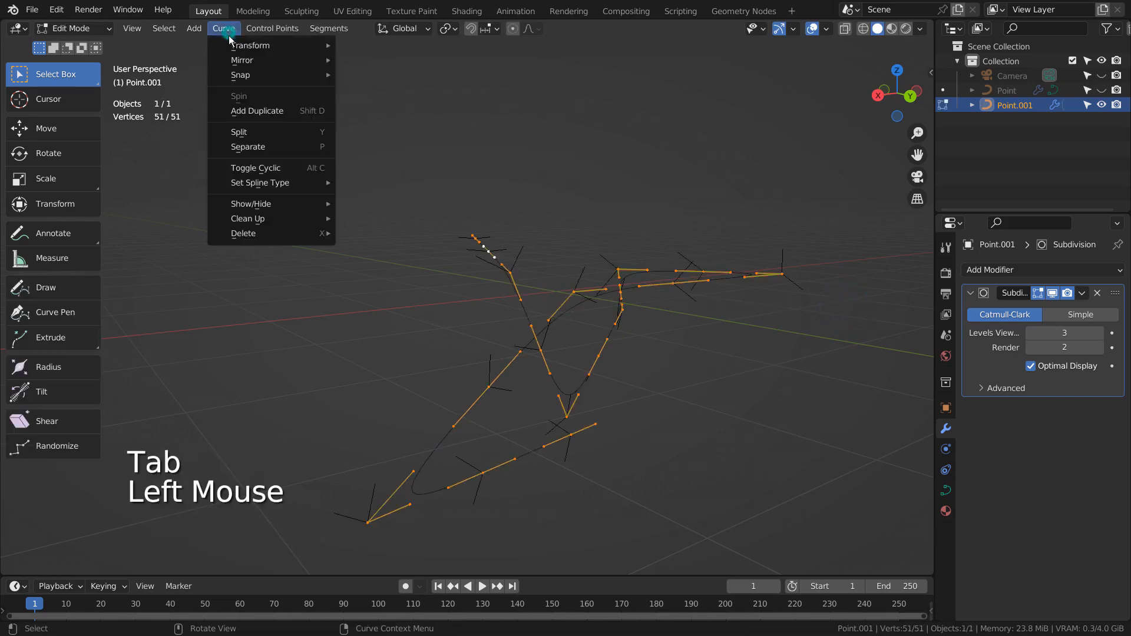
mouse_move(253, 46)
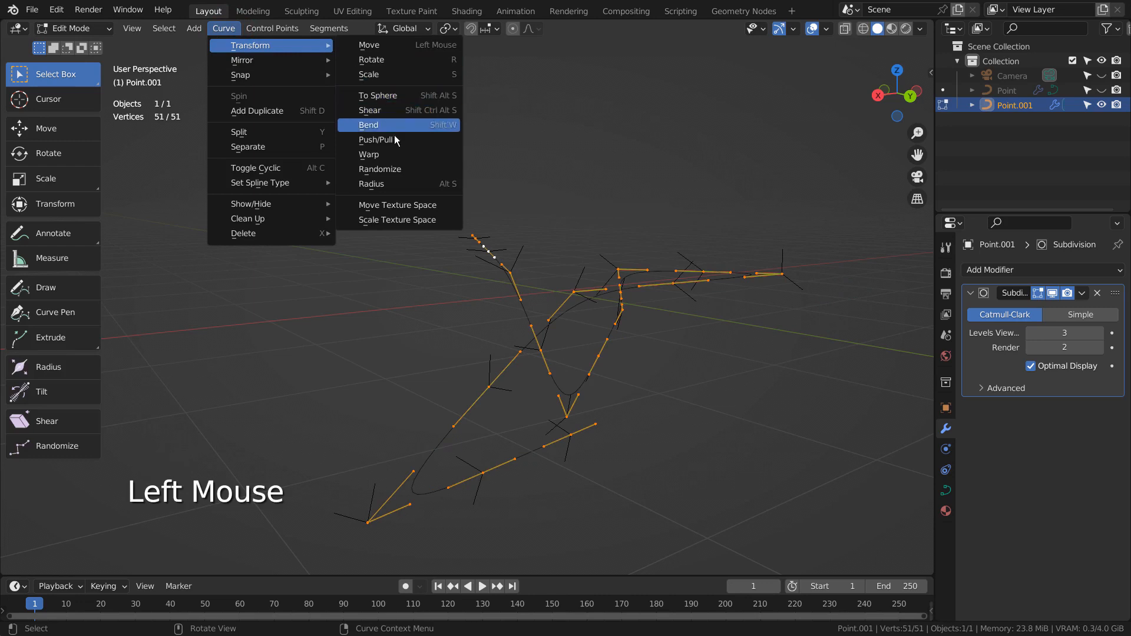
click(392, 169)
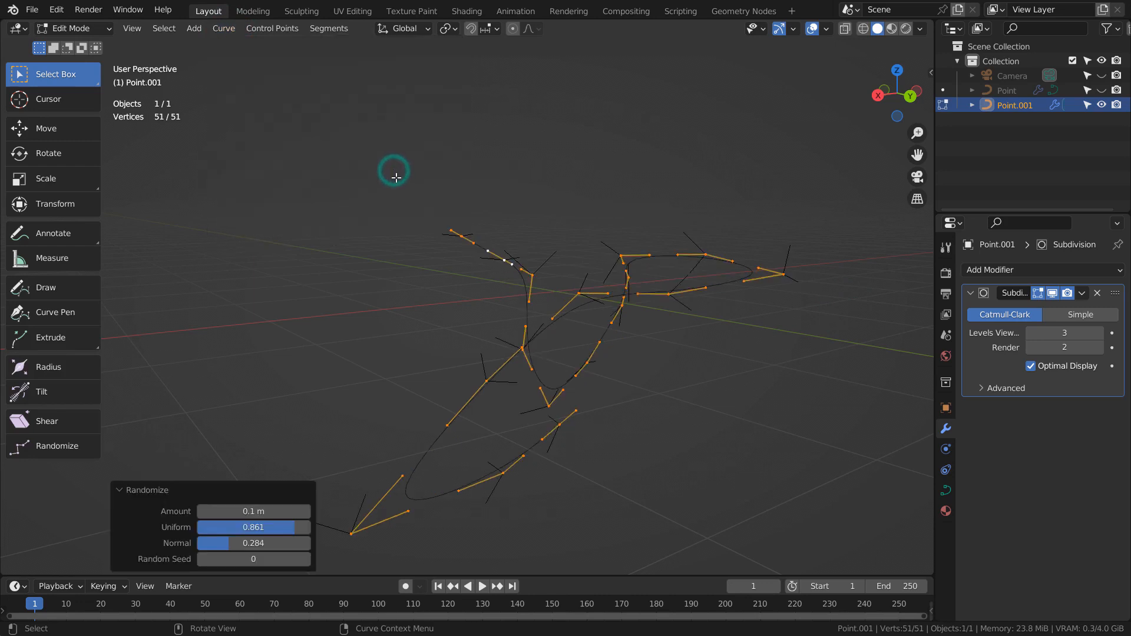
drag(264, 542, 318, 552)
drag(259, 511, 295, 512)
key(Tab)
Warp all curve points again with a 360° warp angle and -10.5° offset angle, raising the Min value
middle_drag(811, 423, 399, 404)
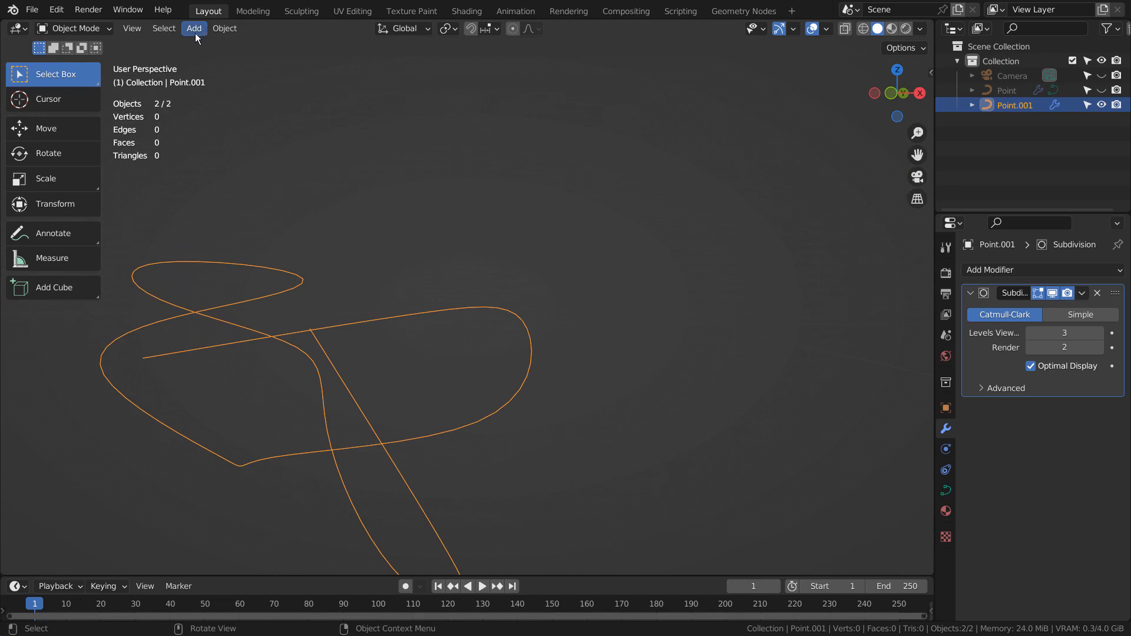
key(Tab)
click(213, 36)
click(223, 28)
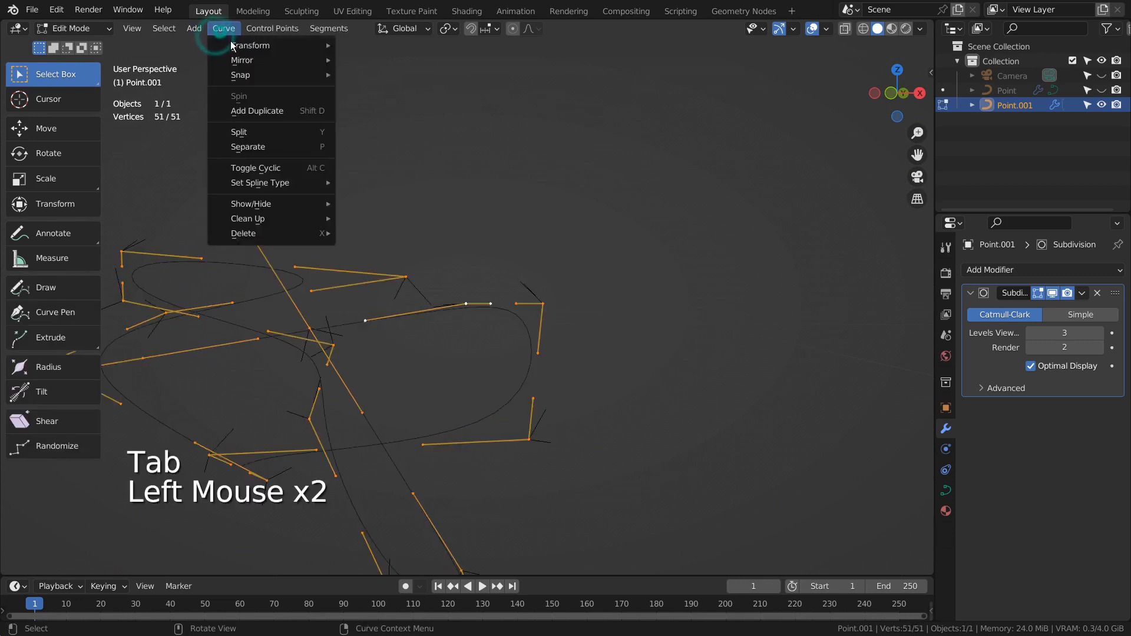
mouse_move(259, 46)
click(430, 155)
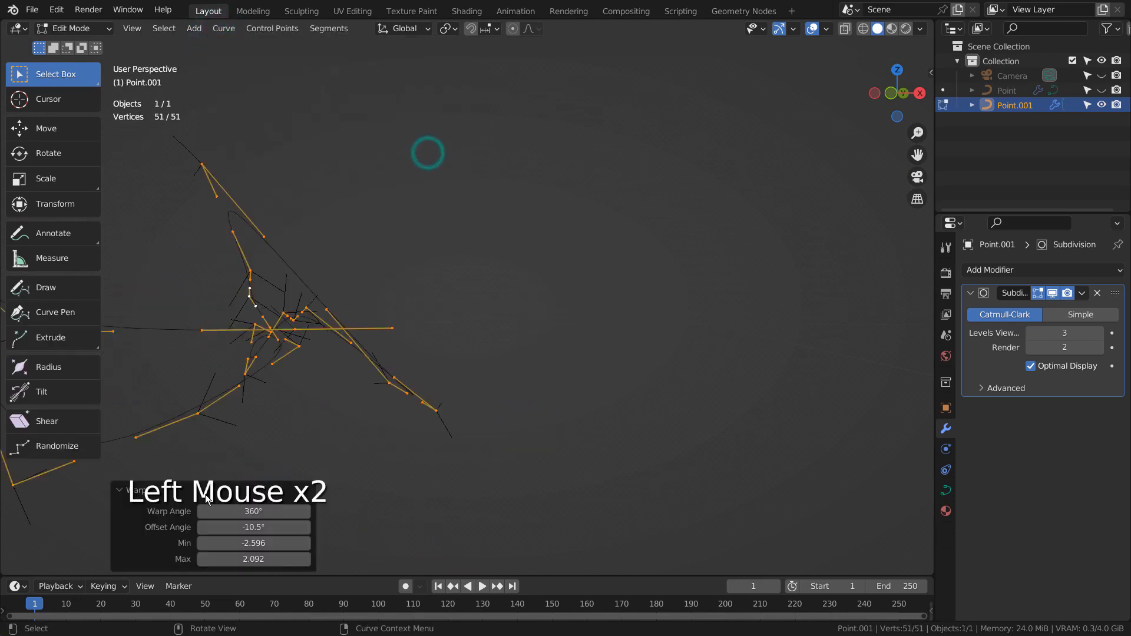
drag(273, 543, 362, 543)
key(Tab)
scroll(595, 277, up, 2)
middle_drag(616, 274, 75, 301)
scroll(559, 285, down, 2)
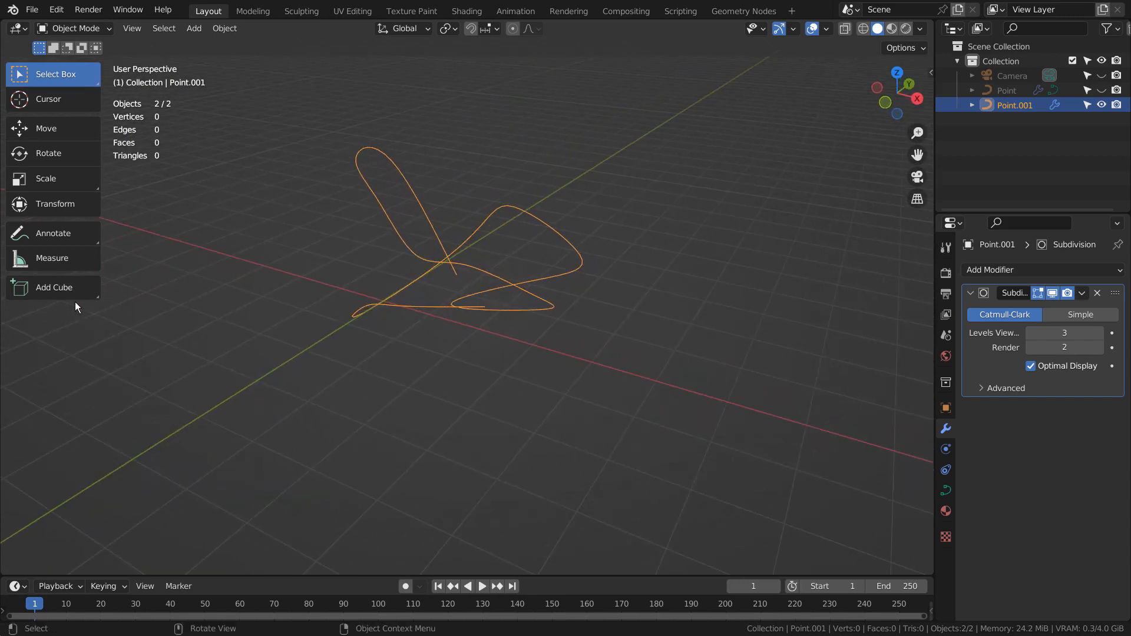
Give the curve a round bevel with a depth of 0.026 m
click(945, 489)
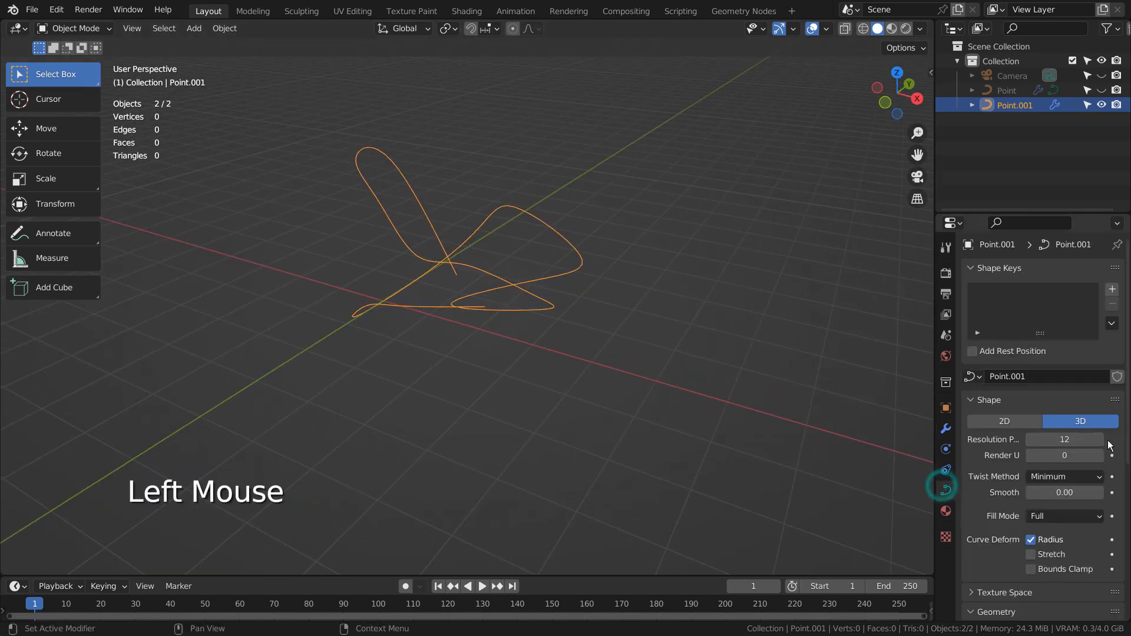
scroll(1063, 502, down, 2)
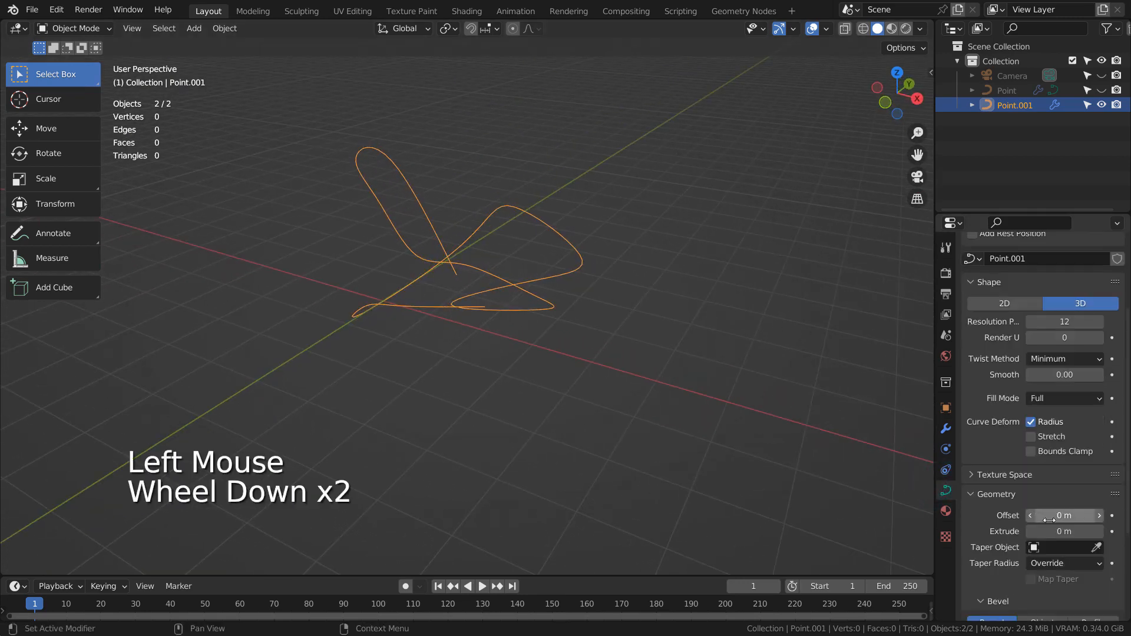
scroll(1072, 524, down, 2)
shift+click(1066, 545)
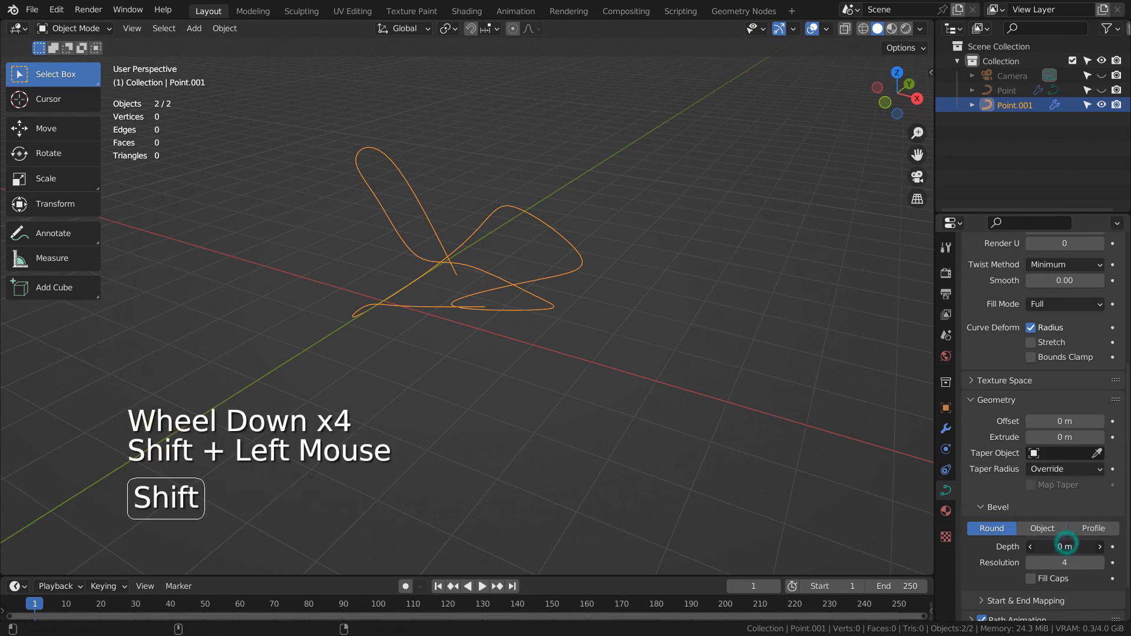
shift+drag(1019, 547, 1064, 546)
scroll(610, 280, up, 2)
Move the control point near the curve's central crossing slightly downward to reshape the bend
key(Tab)
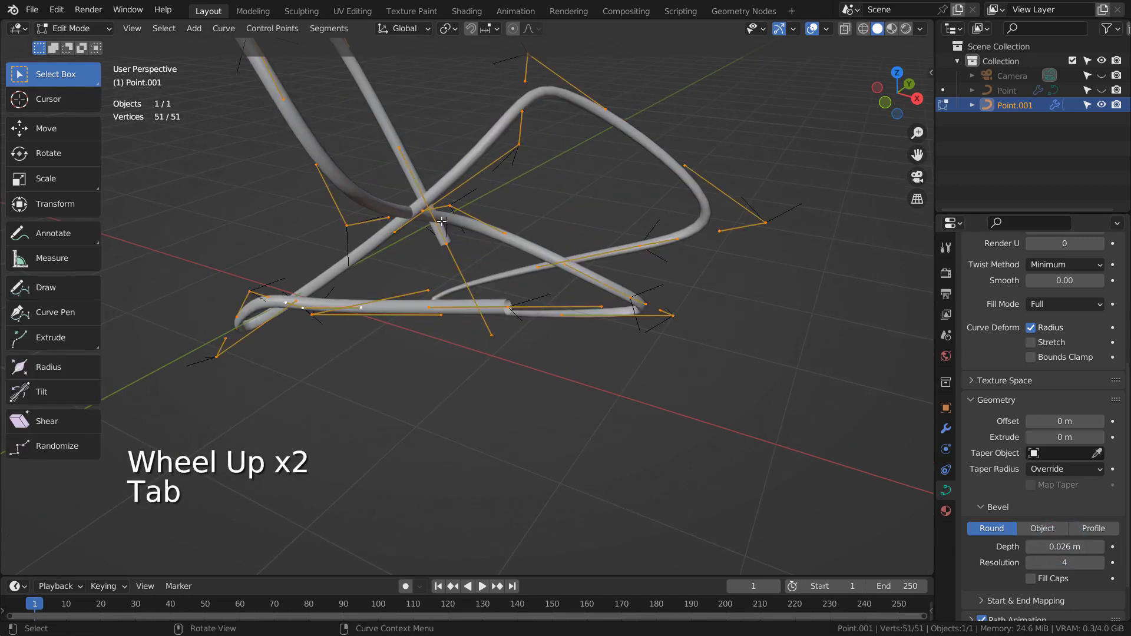
click(371, 218)
key(g)
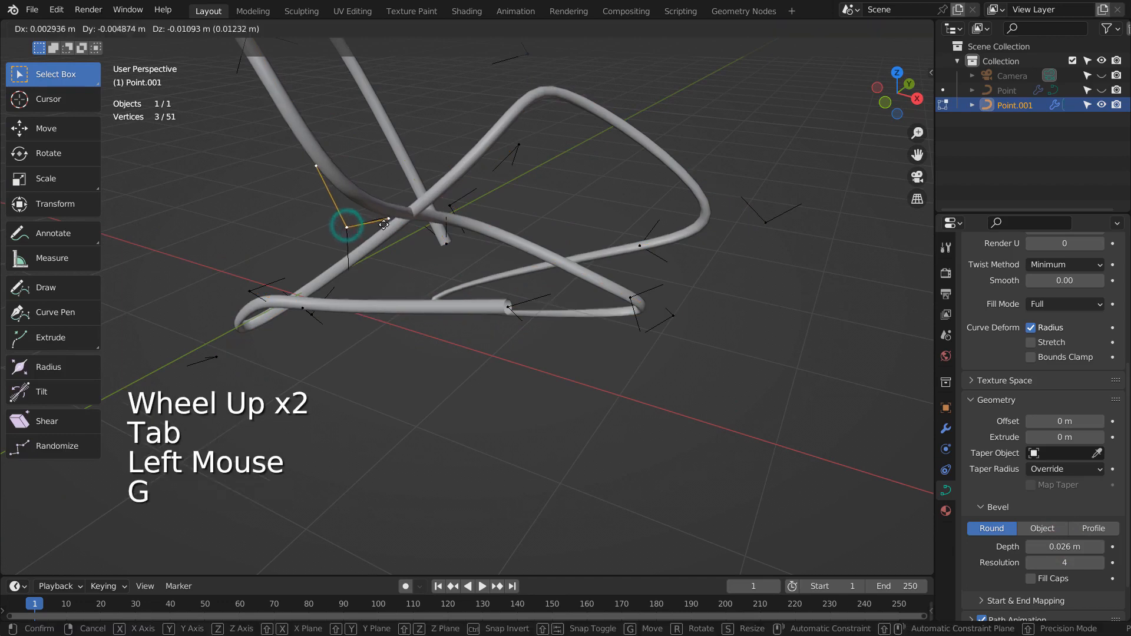
click(385, 271)
key(Tab)
middle_drag(385, 271, 518, 295)
scroll(620, 271, down, 2)
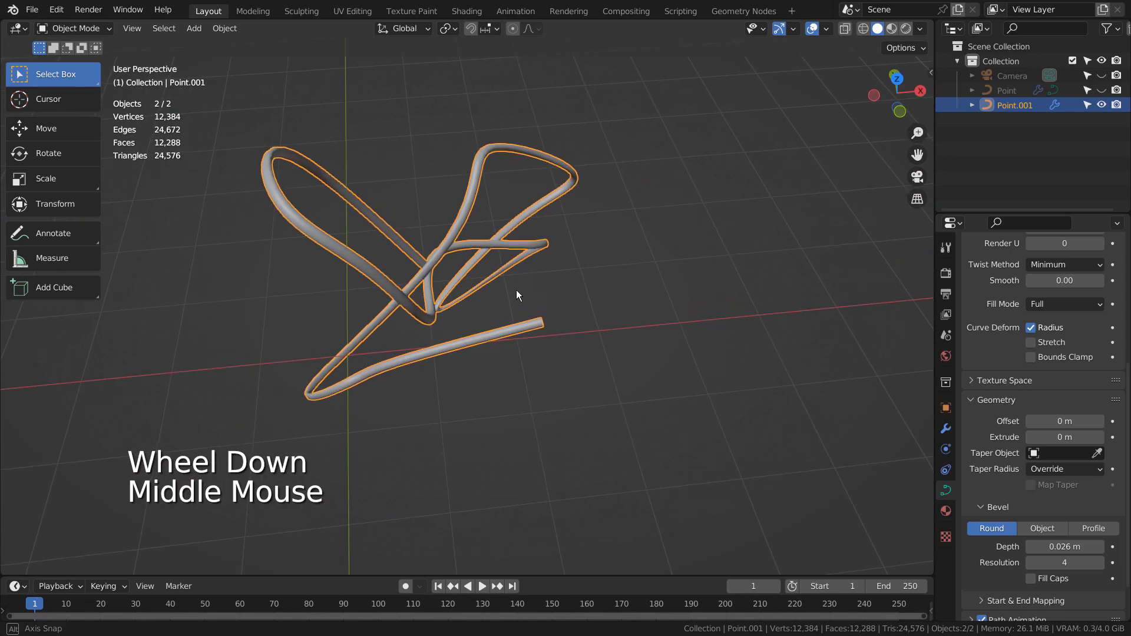
Add a plane as the ground and scale it up by about 5.3
key(shift+a)
mouse_move(645, 199)
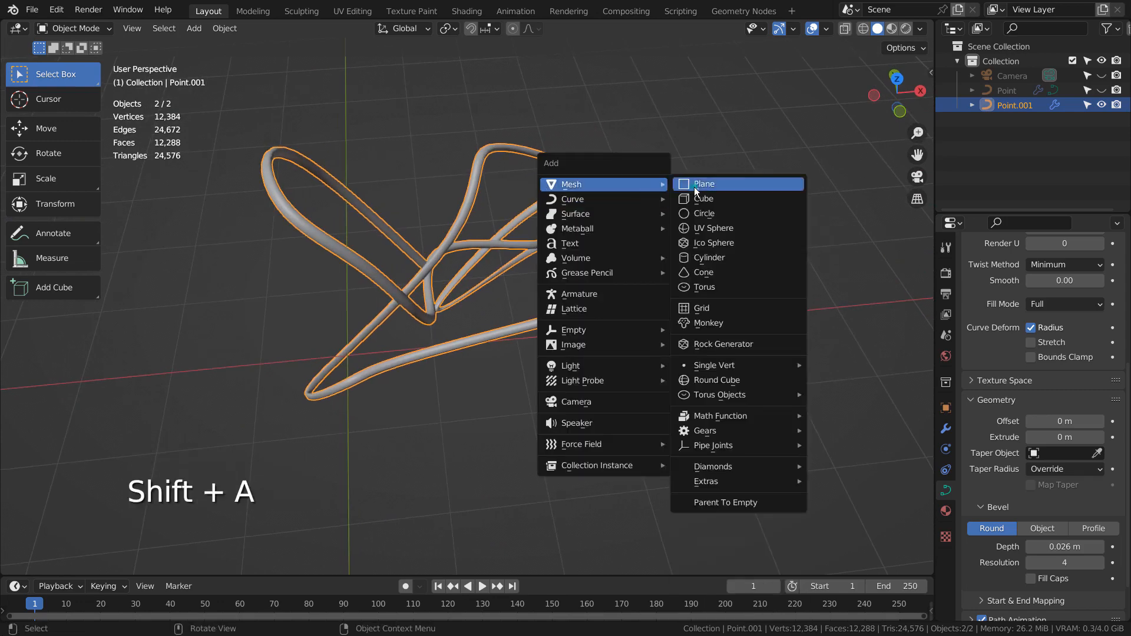
click(694, 187)
key(s)
click(214, 59)
Raise the tube curve about 0.44 m along the Z axis in the right side view
double_click(440, 253)
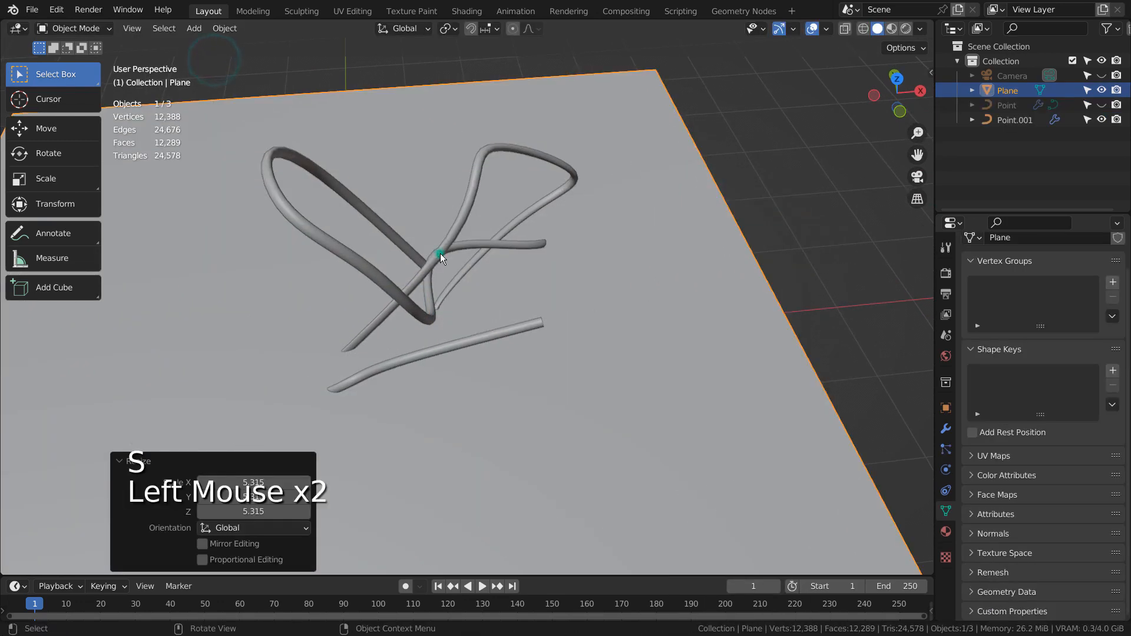
key(KP_1)
key(KP_0)
key(KP_3)
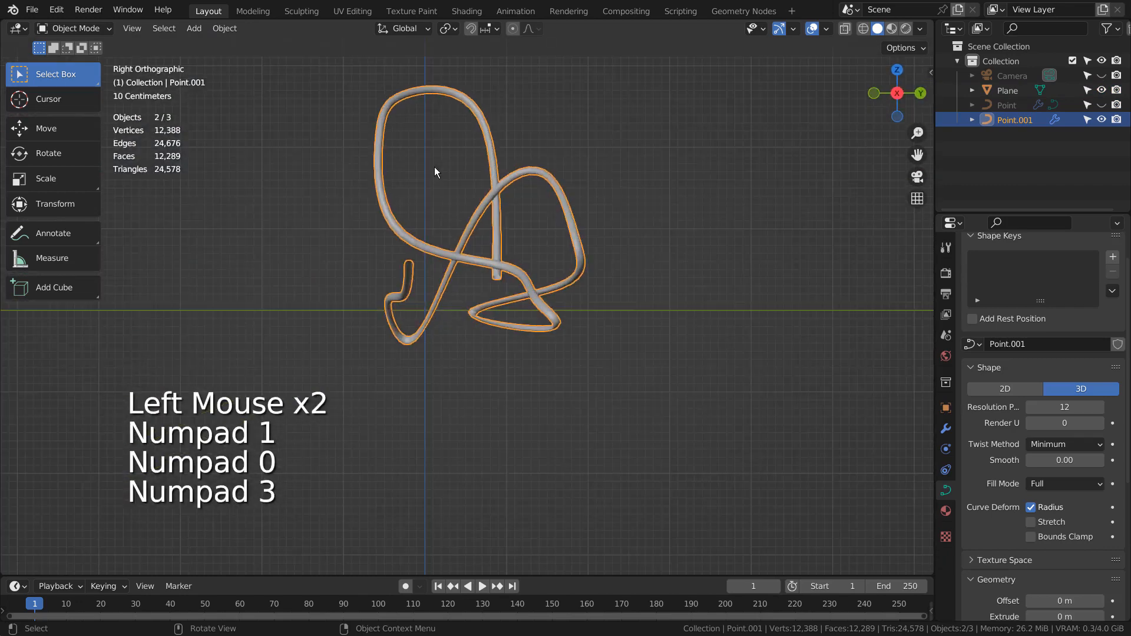
key(g)
key(z)
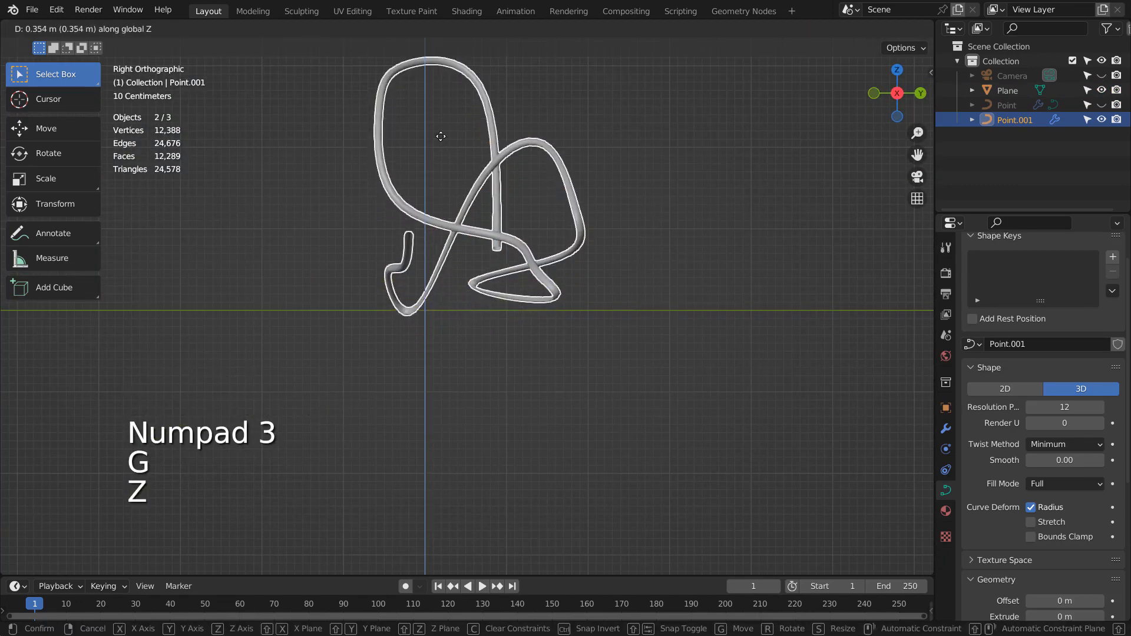
click(442, 131)
Rotate the curve 4.5° in the side view and fine-tune its height and tilt above the ground
key(r)
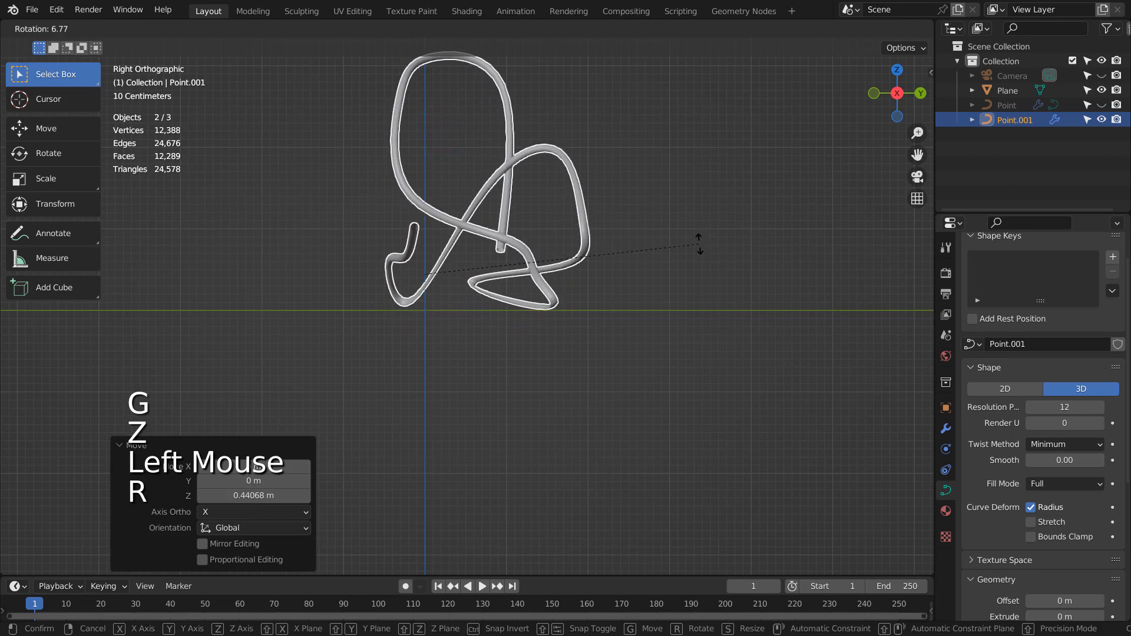
click(700, 234)
key(g)
key(z)
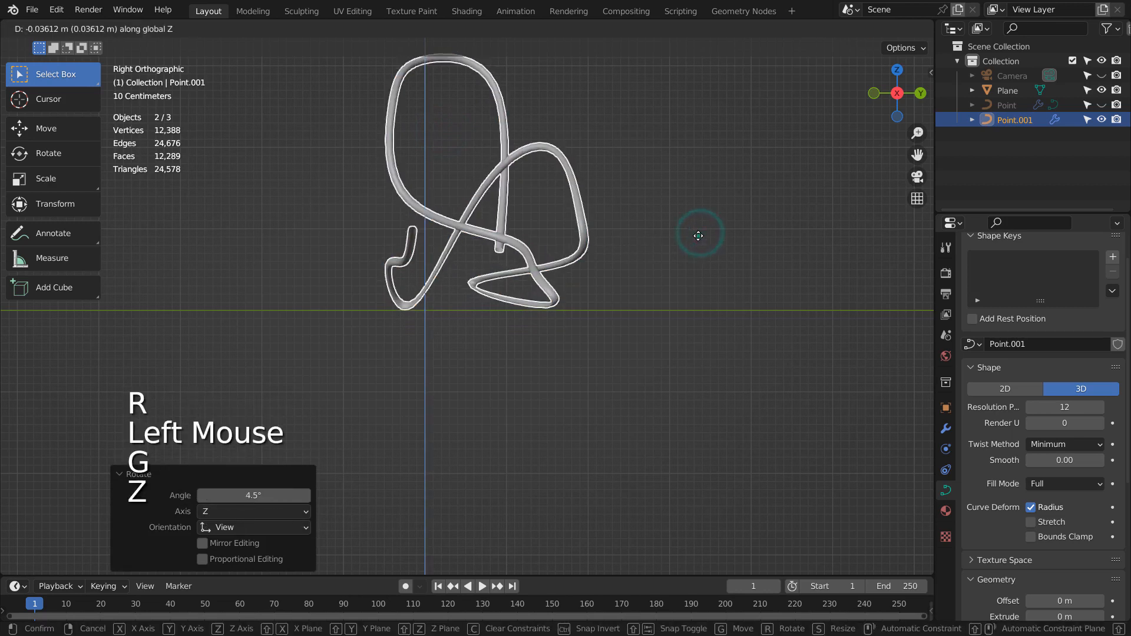
click(698, 237)
key(r)
click(697, 238)
key(Tab)
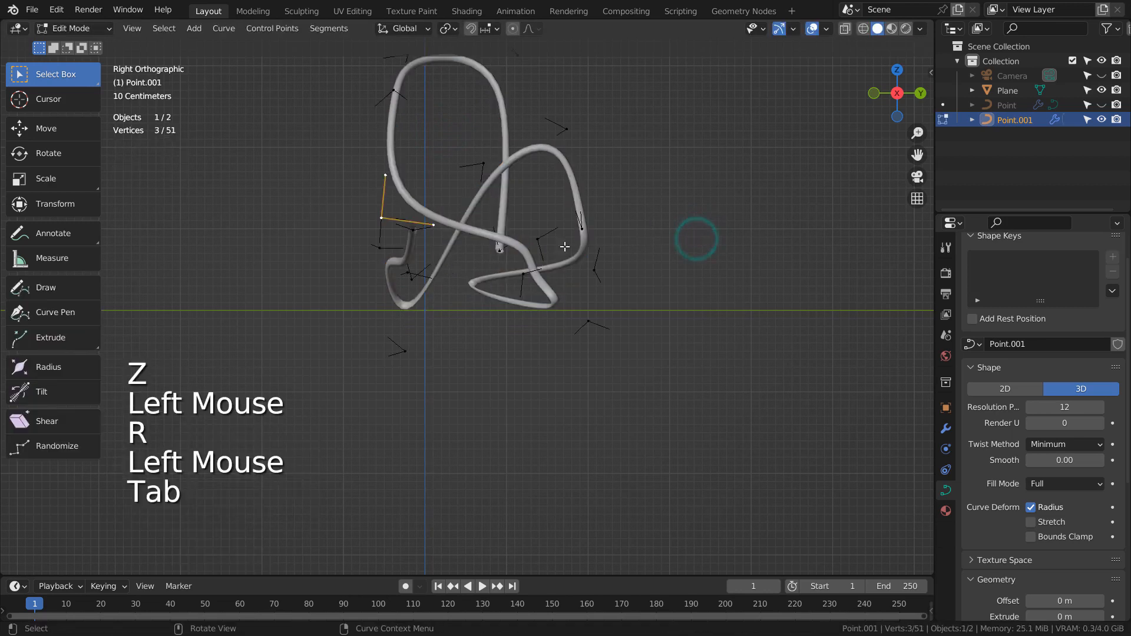
key(Tab)
key(KP_0)
key(KP_0)
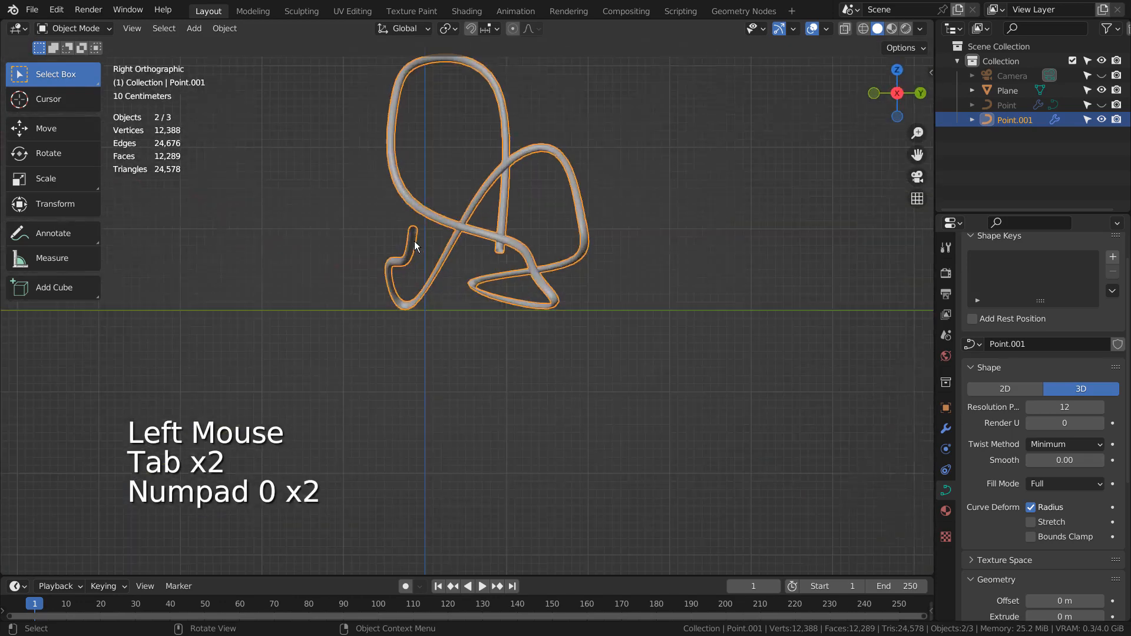
Frame the curve from an elevated angle, align the camera to that view and refine its position
middle_drag(477, 231, 576, 289)
middle_drag(567, 307, 691, 295)
scroll(604, 256, down, 2)
shift+scroll(605, 257, down, 1)
shift+middle_drag(604, 256, 600, 326)
click(596, 293)
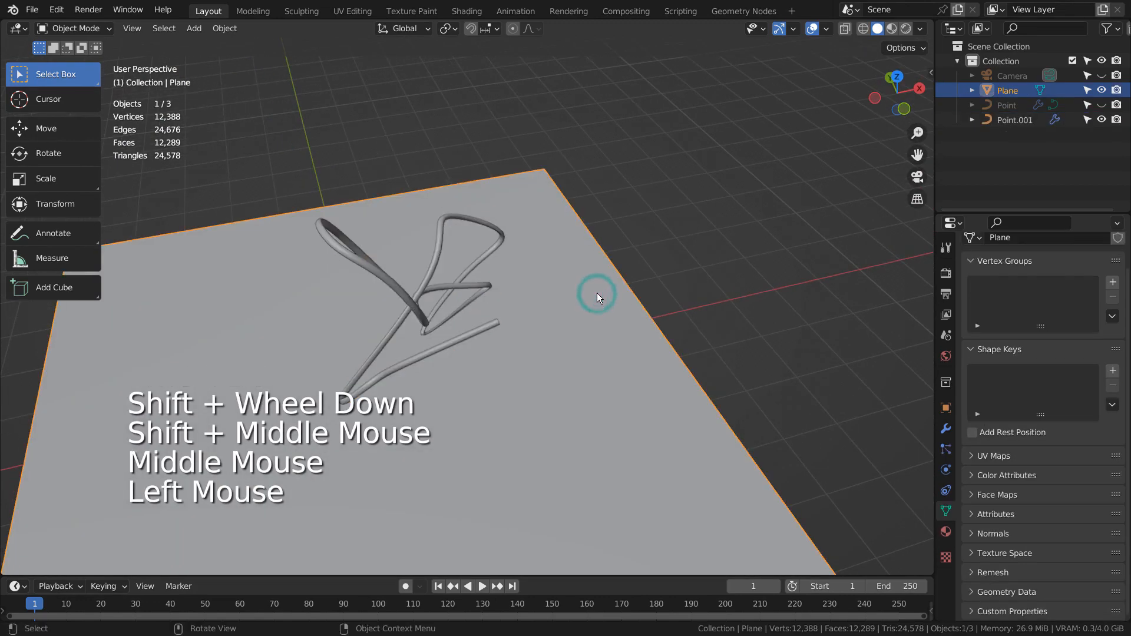
key(ctrl+alt+KP_0)
key(shift+grave)
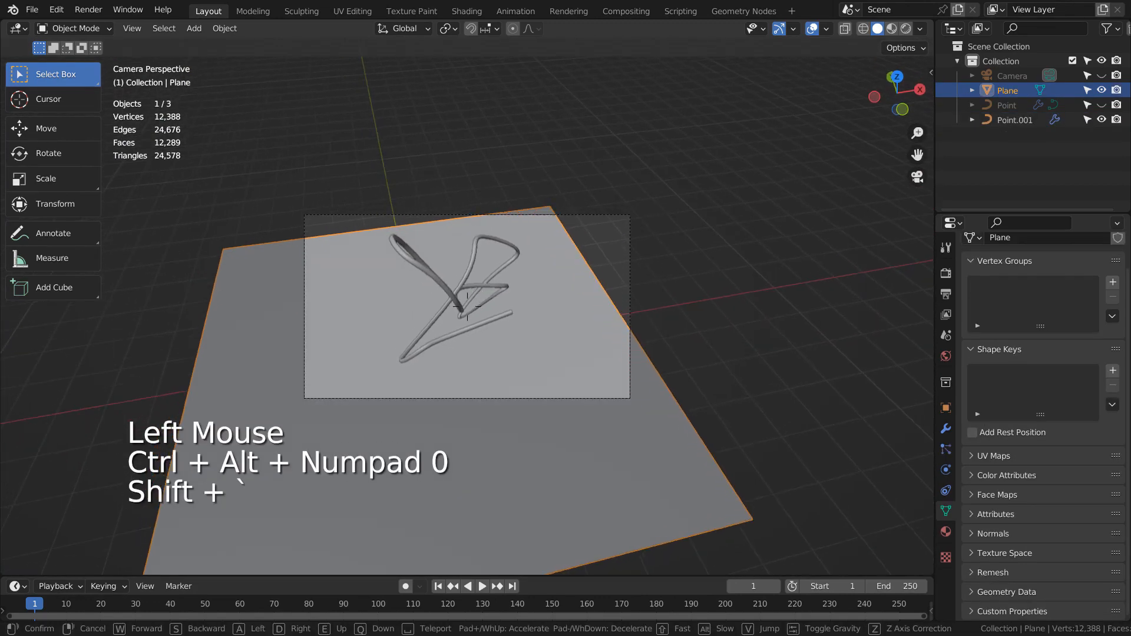
click(583, 255)
Scale the ground plane up about twofold so it extends well beyond the camera frame
click(562, 302)
key(s)
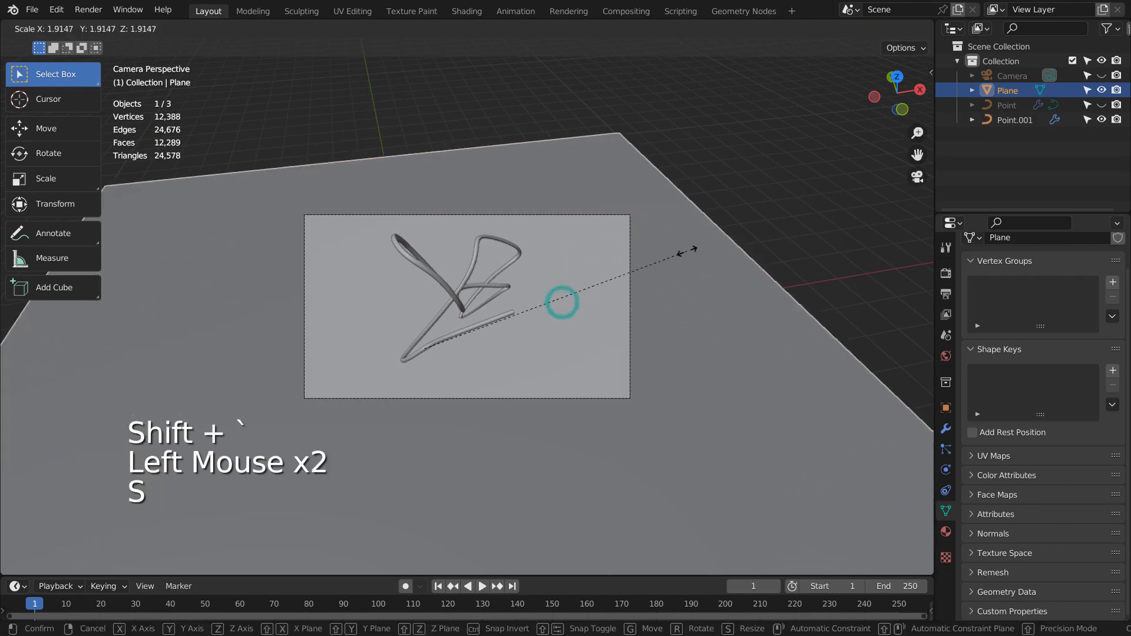
click(701, 246)
Create a new material for the curve and give it a light blue base color
double_click(482, 284)
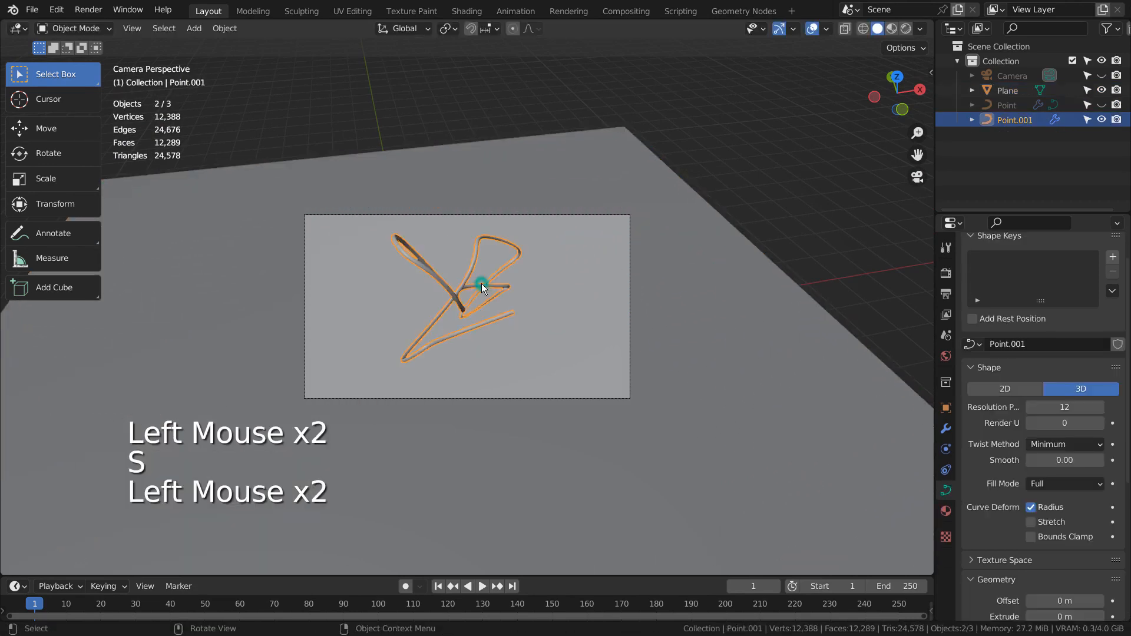
click(946, 511)
click(1058, 334)
click(1062, 457)
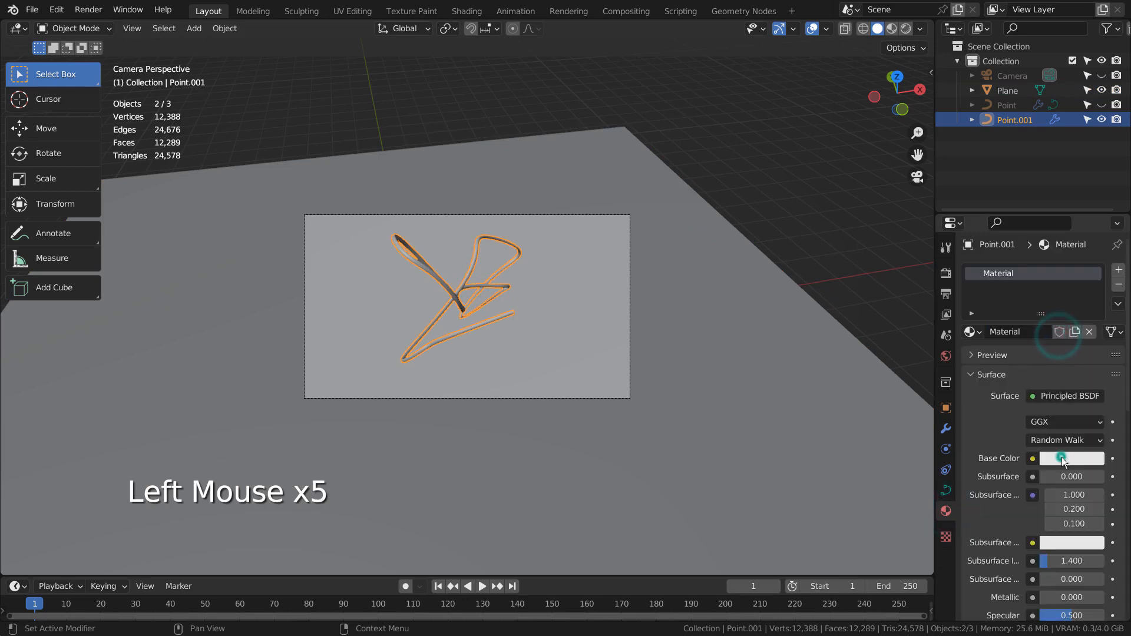
click(1035, 288)
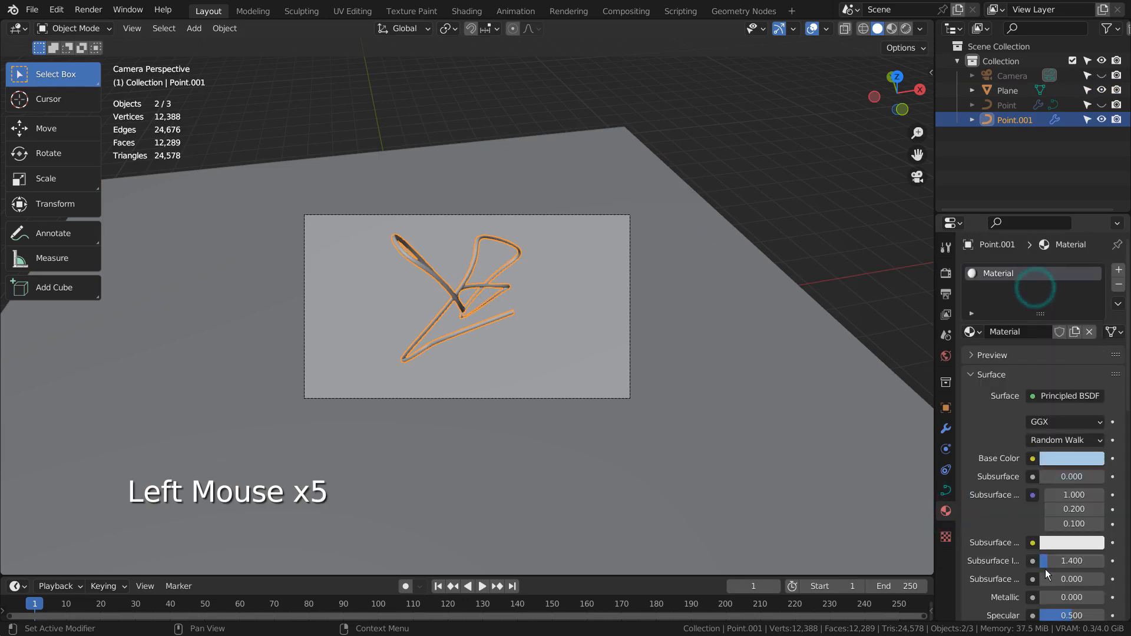
Set the curve material's Metallic to 0.964 and Roughness to 0.149
drag(1049, 597, 1100, 597)
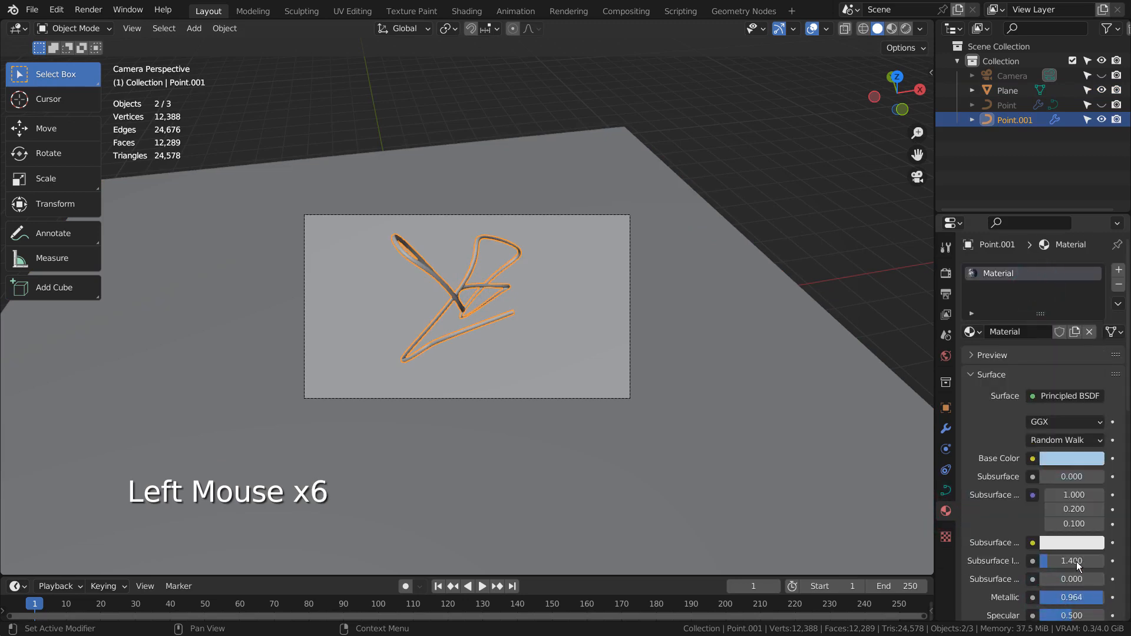
scroll(1076, 560, down, 2)
drag(1074, 562, 1074, 561)
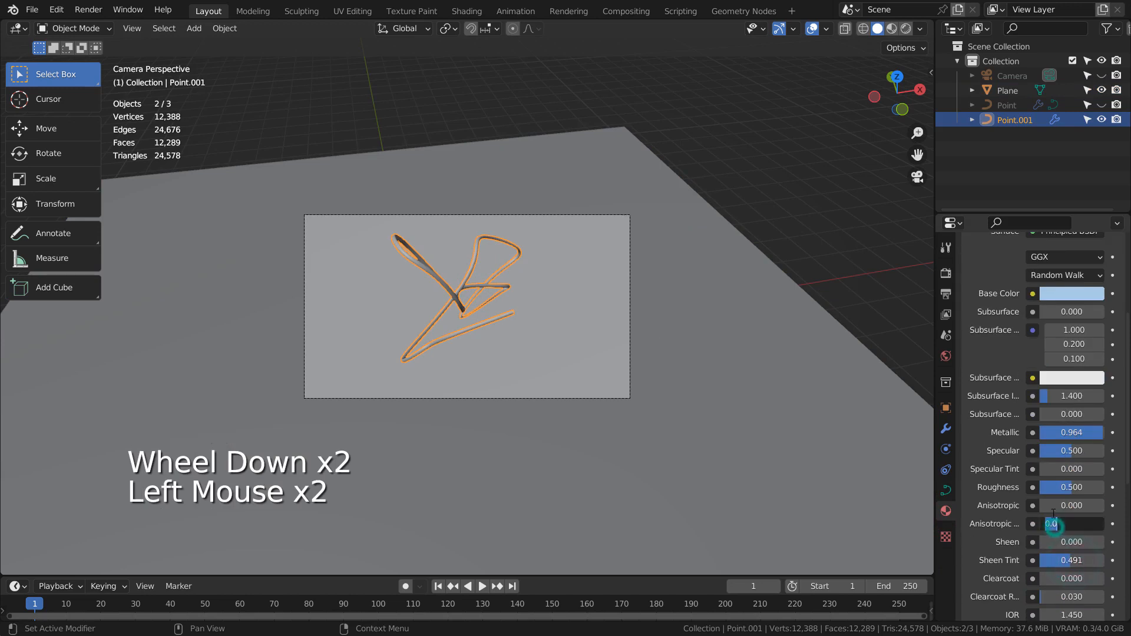
mouse_move(1064, 489)
mouse_down()
mouse_move(1042, 488)
mouse_move(1064, 489)
mouse_up()
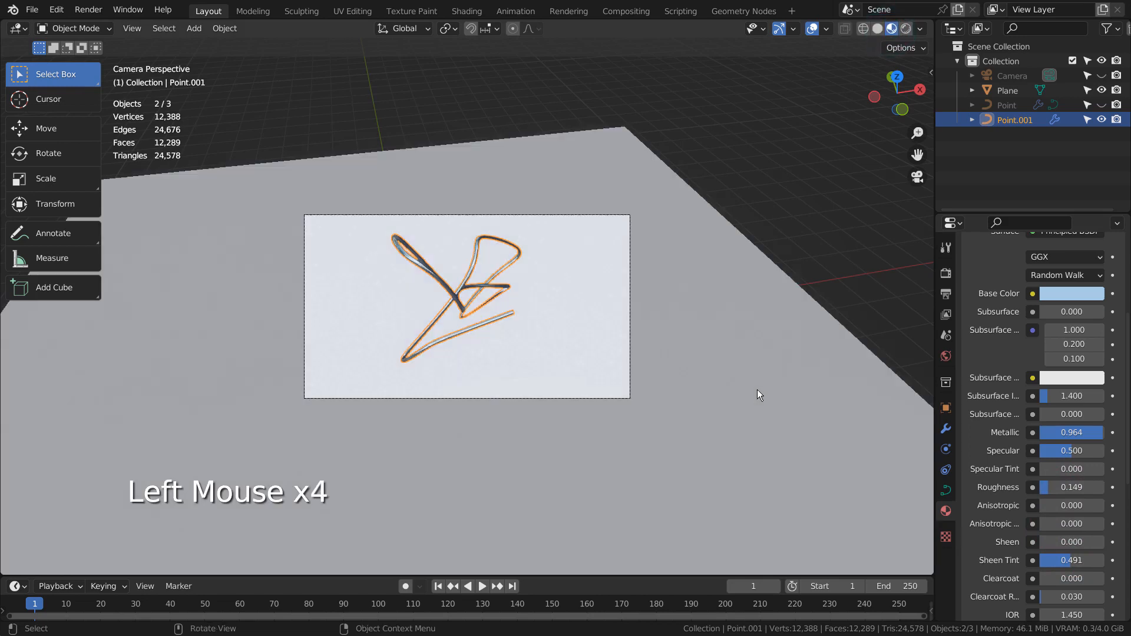
Realign the camera to a more frontal view of the curve and fly it closer to the subject
mouse_move(687, 344)
middle_down()
mouse_move(705, 345)
mouse_move(692, 351)
middle_up()
key(ctrl+alt+KP_0)
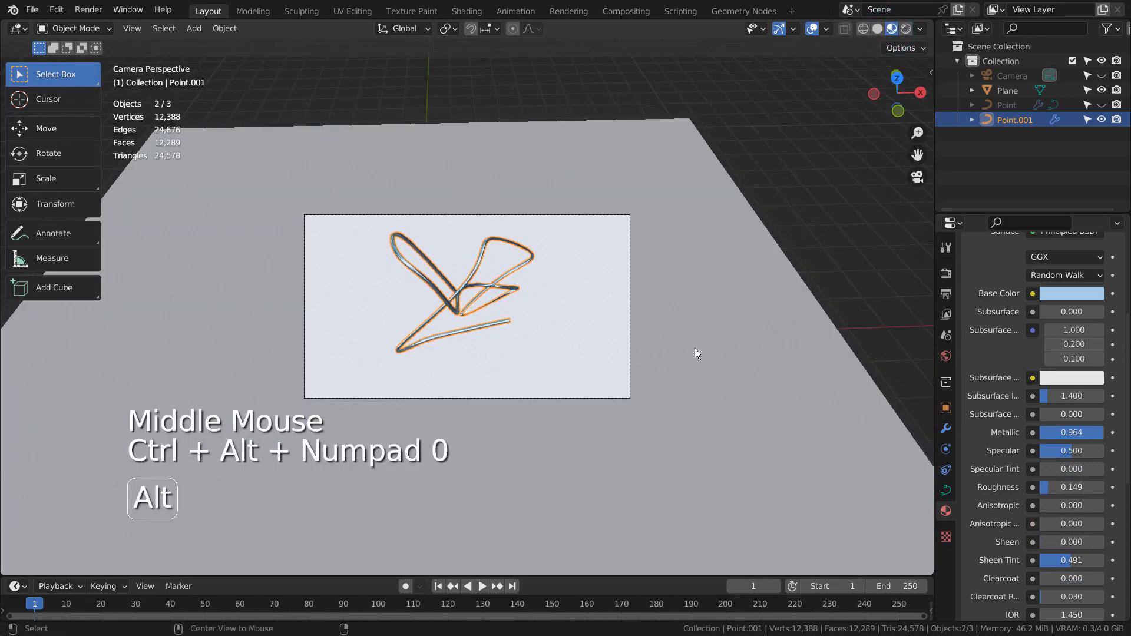
key(shift+grave)
key(d)
key(w)
key(w)
key(w)
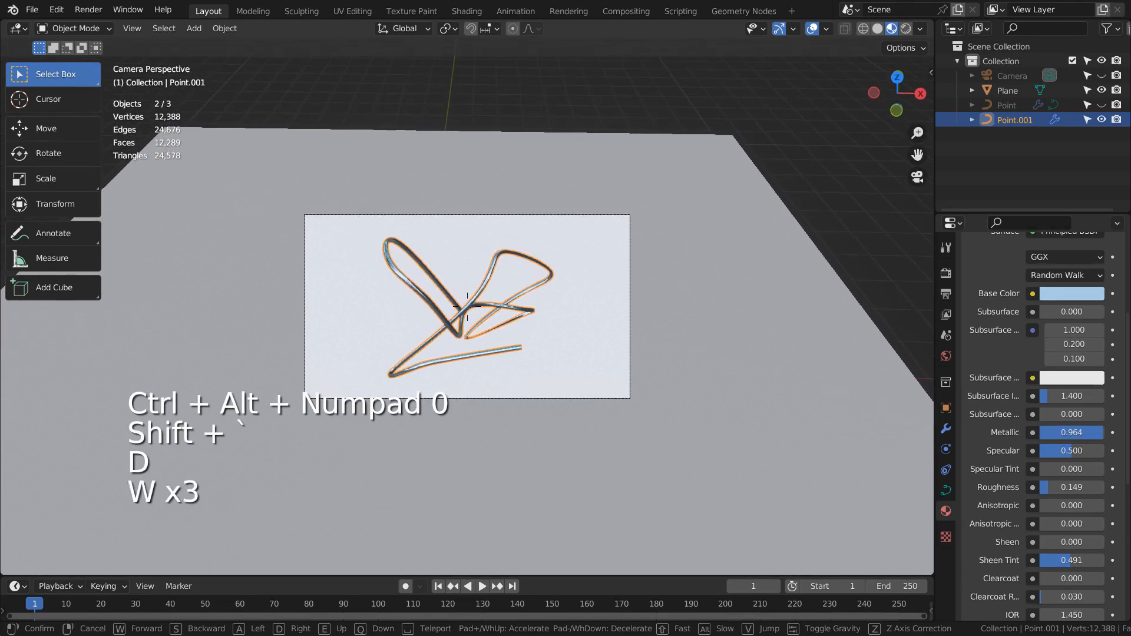
click(677, 340)
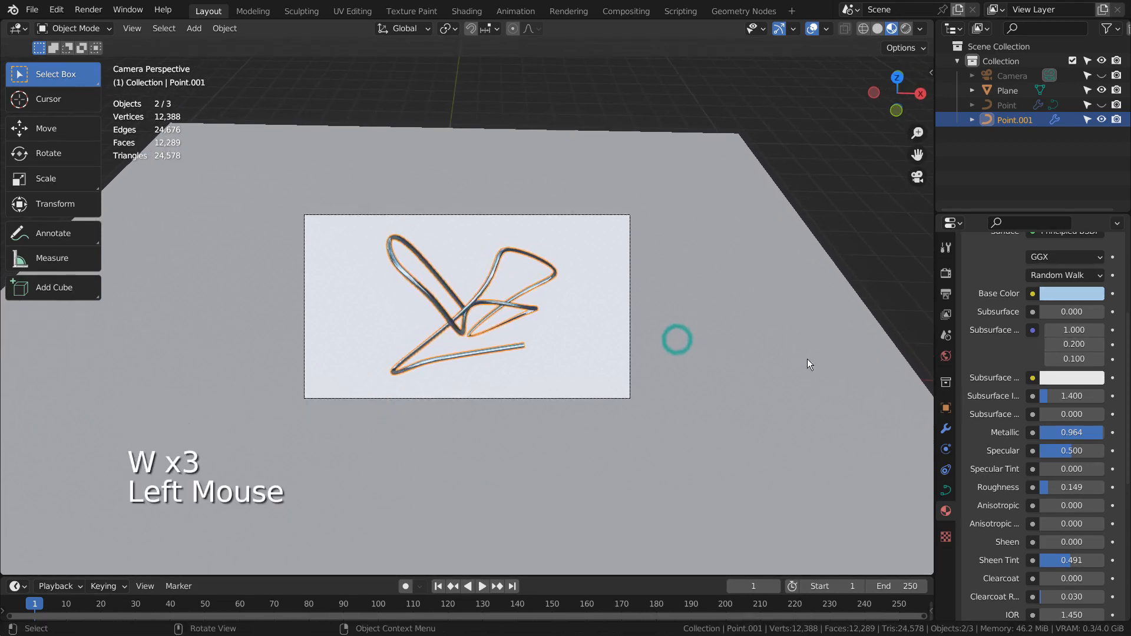
Give the plane a new white material with Metallic 0.955 and Roughness 0.122
click(798, 361)
click(1039, 352)
click(1076, 456)
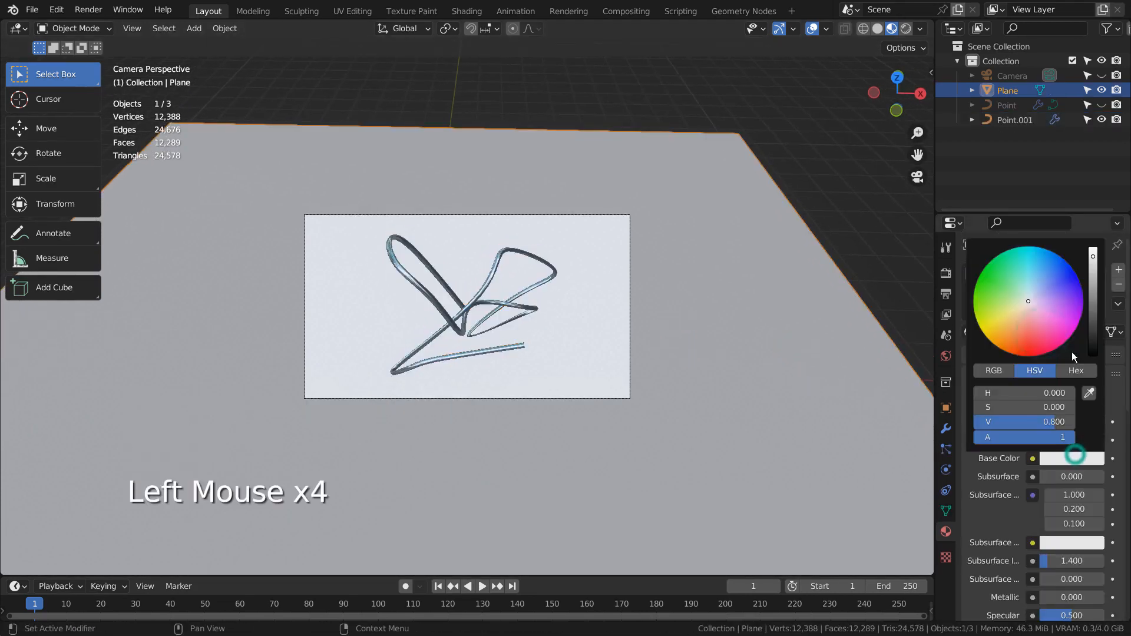
mouse_move(1054, 597)
mouse_down()
mouse_move(1084, 597)
mouse_move(1058, 593)
mouse_up()
scroll(1058, 593, down, 3)
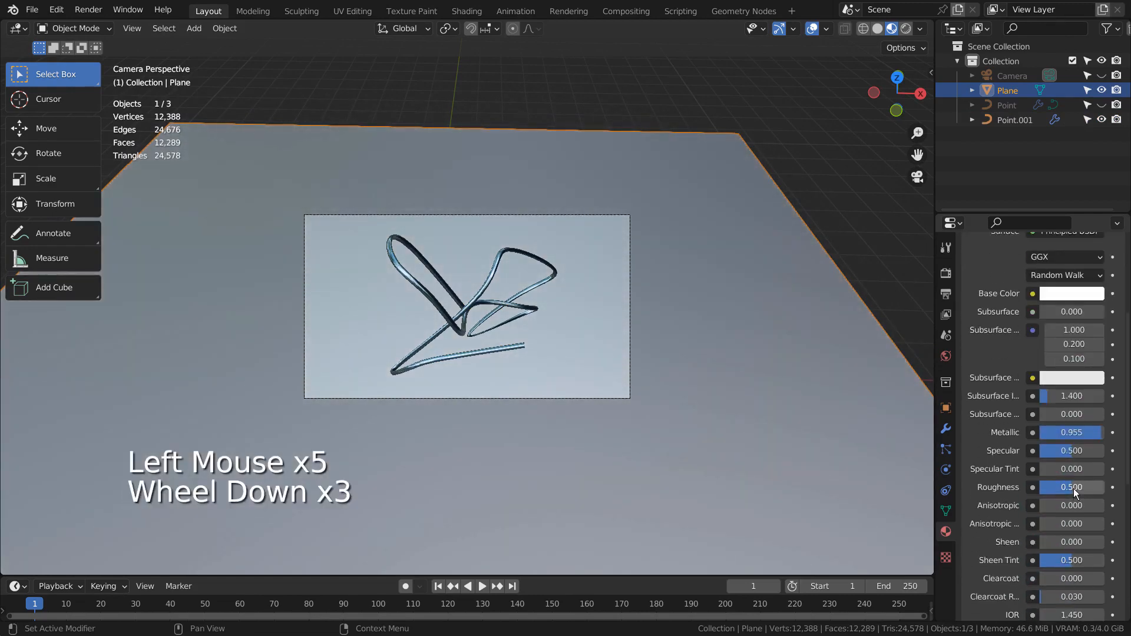
drag(1073, 488, 1049, 487)
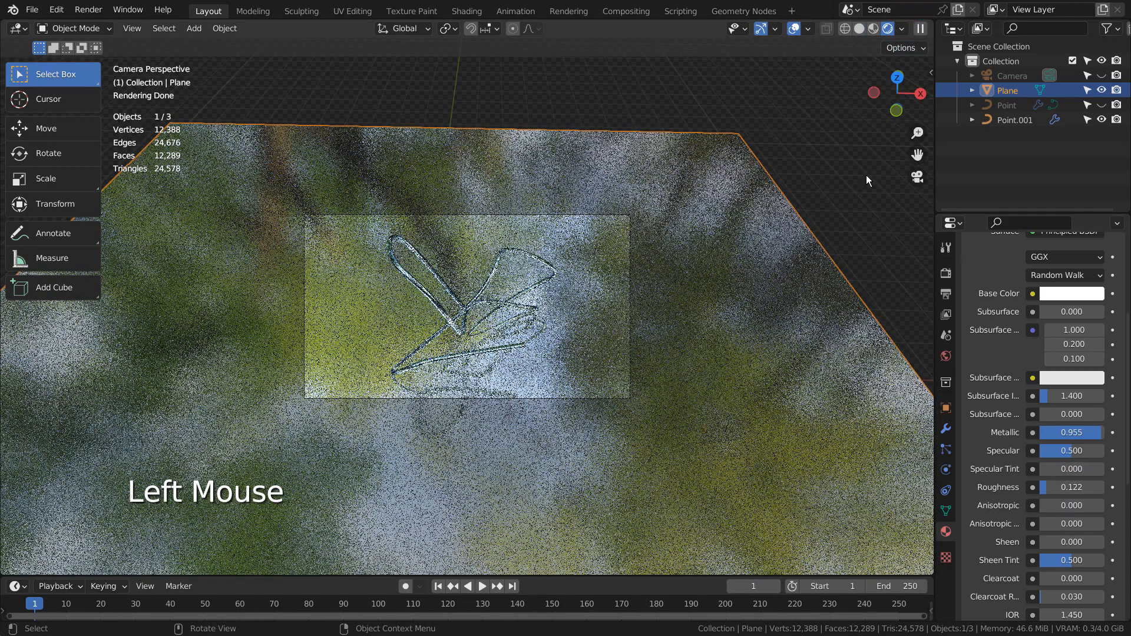
Try orange, green and violet tints for the plane's base color and settle on light pink
click(774, 284)
click(1058, 292)
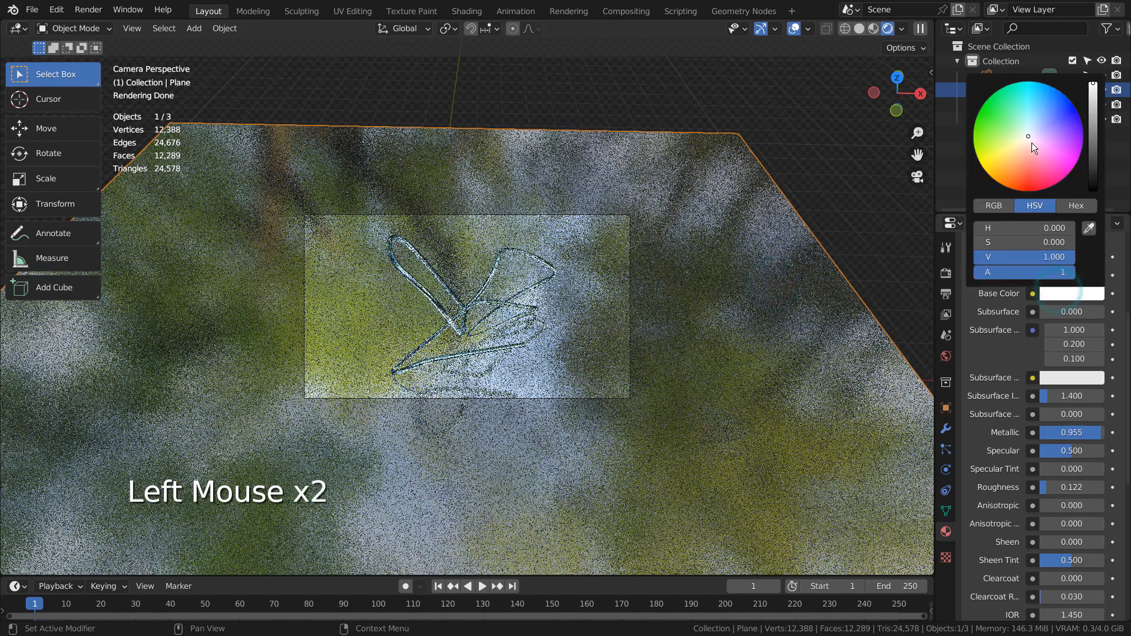
click(1019, 150)
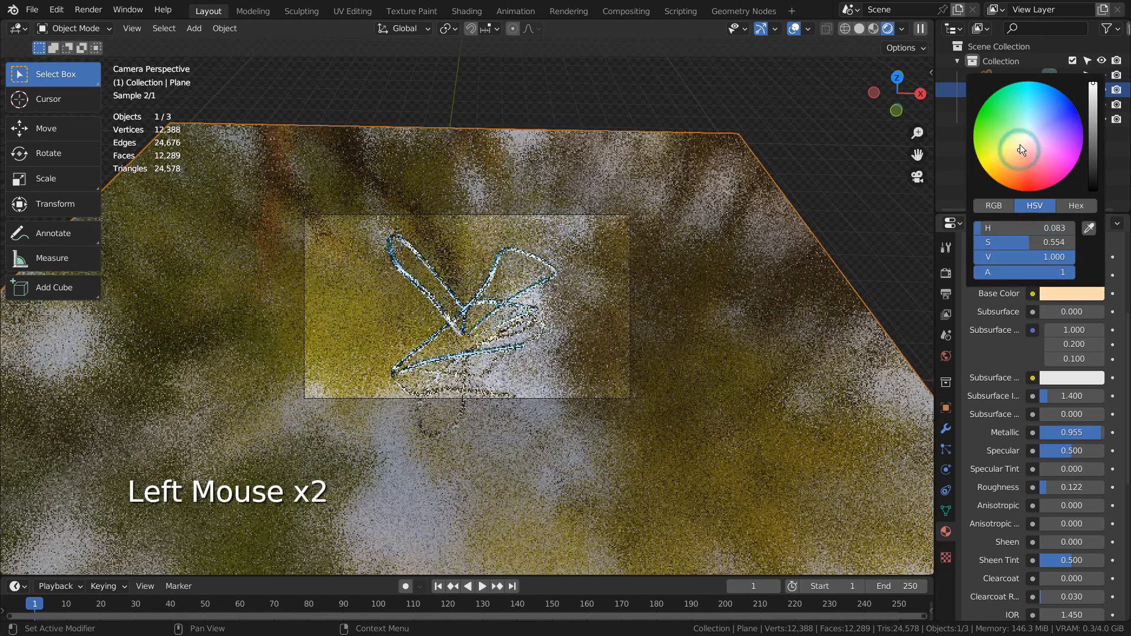
click(1013, 129)
click(1043, 130)
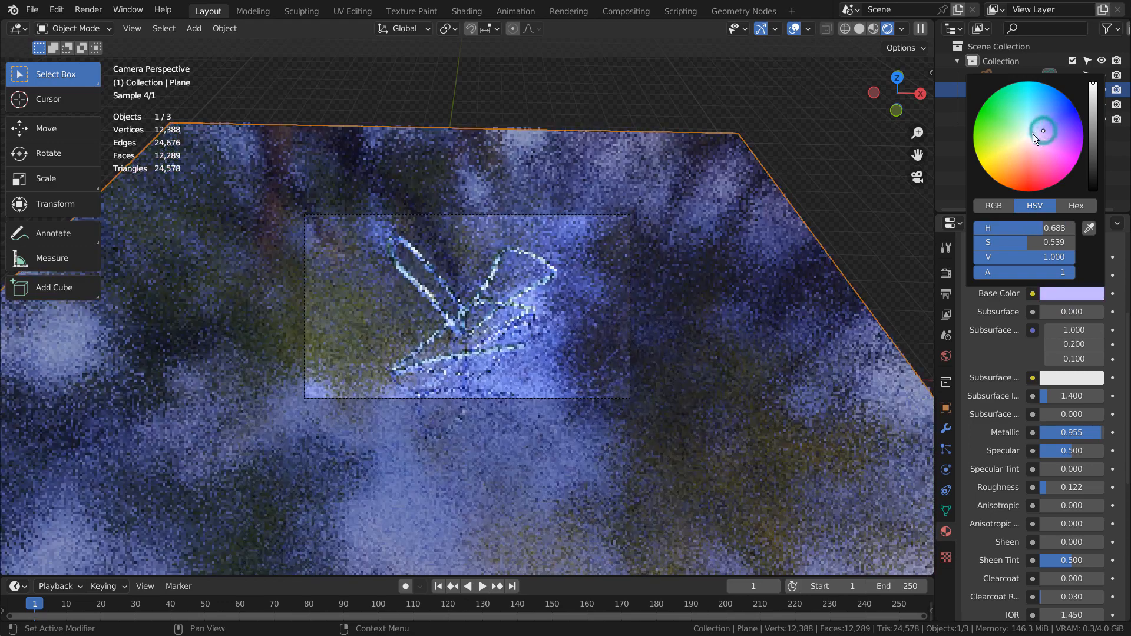
mouse_move(1035, 137)
mouse_down()
mouse_move(1020, 139)
mouse_move(1029, 153)
mouse_up()
click(902, 141)
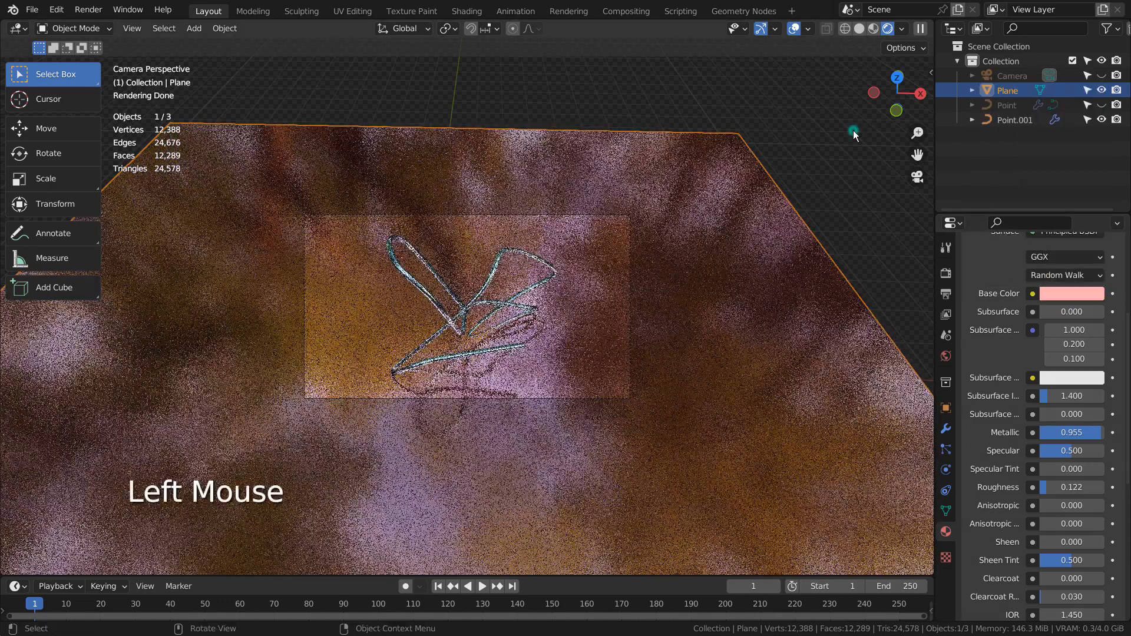
Set the forest.exr world background strength to 2 and return the viewport to solid shading
click(946, 352)
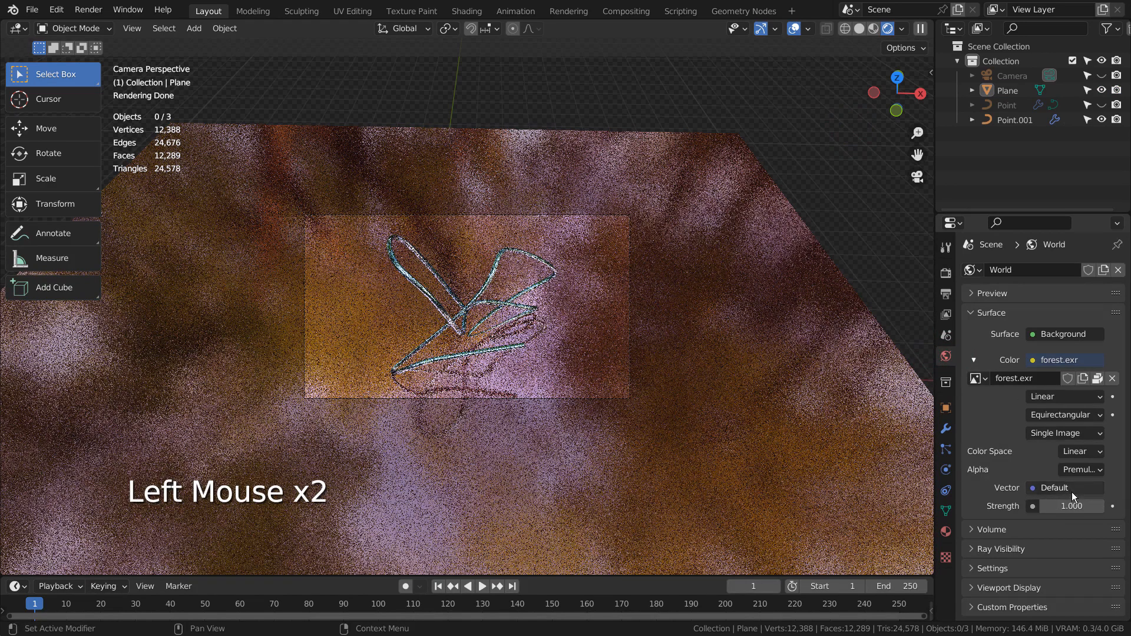
click(1075, 507)
text(2)
key(Return)
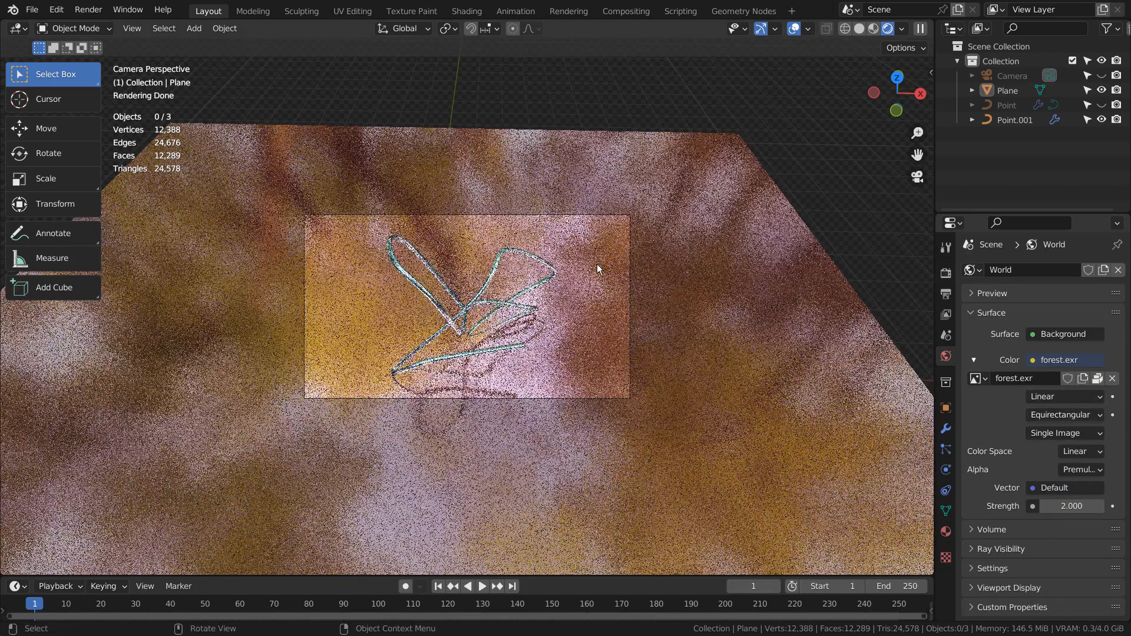
click(860, 30)
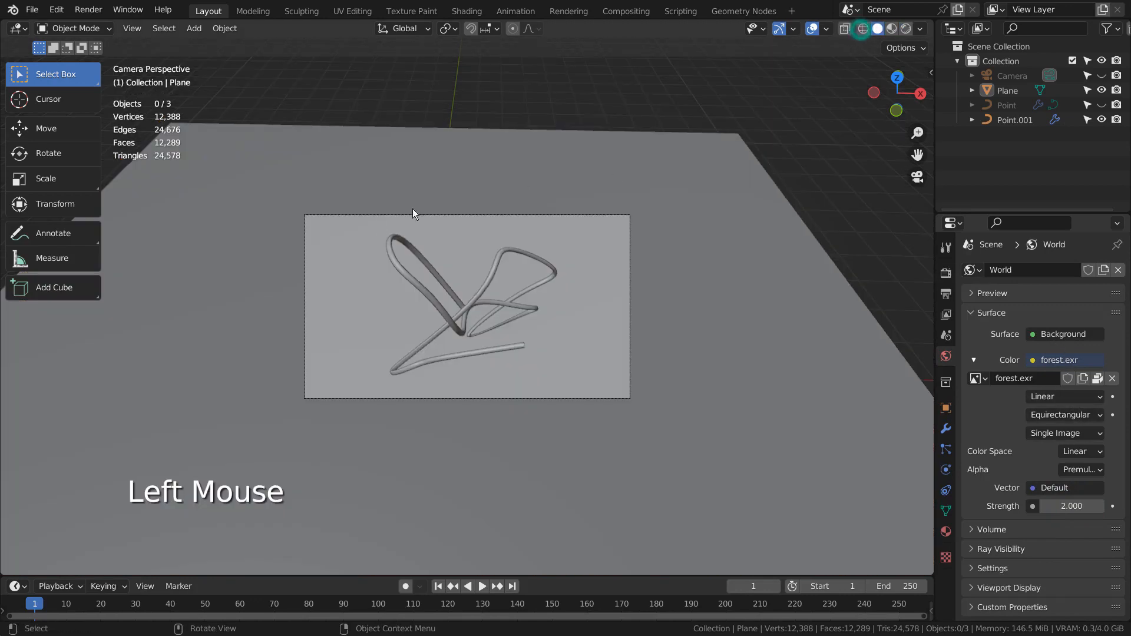